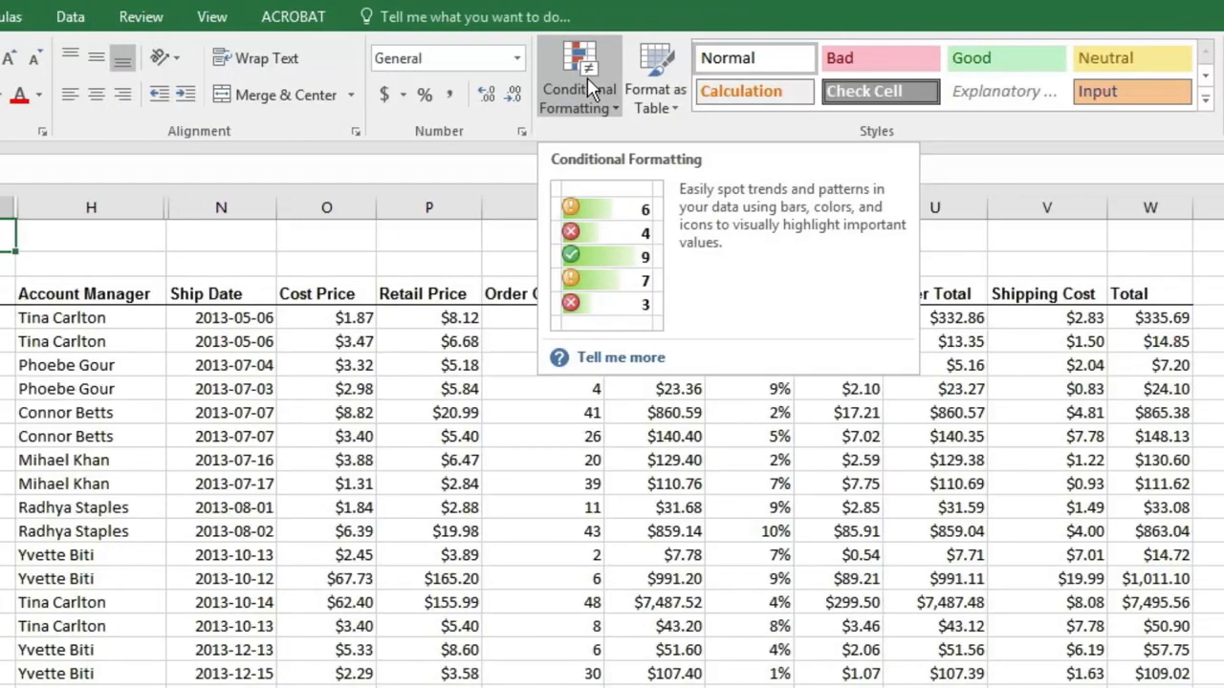
Step: Set up a Greater Than highlight rule on the Total column (W) with a threshold of 100
{"action": "left_click", "coordinate": [1151, 206]}
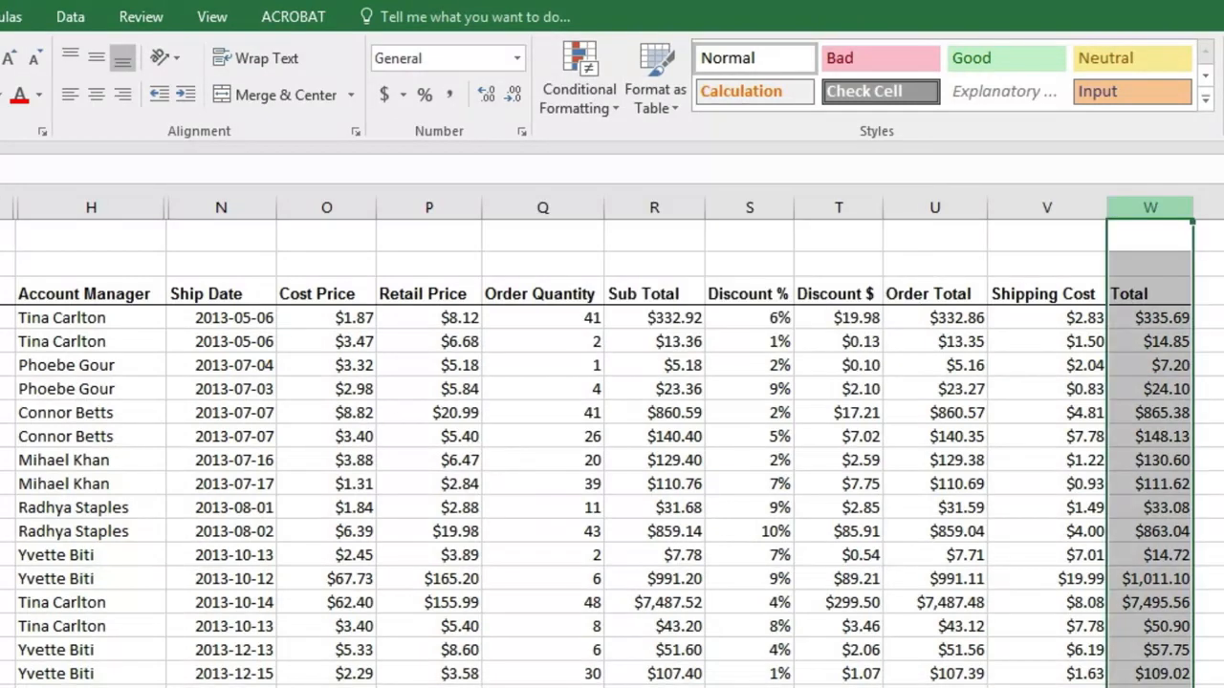
{"action": "left_click", "coordinate": [573, 90]}
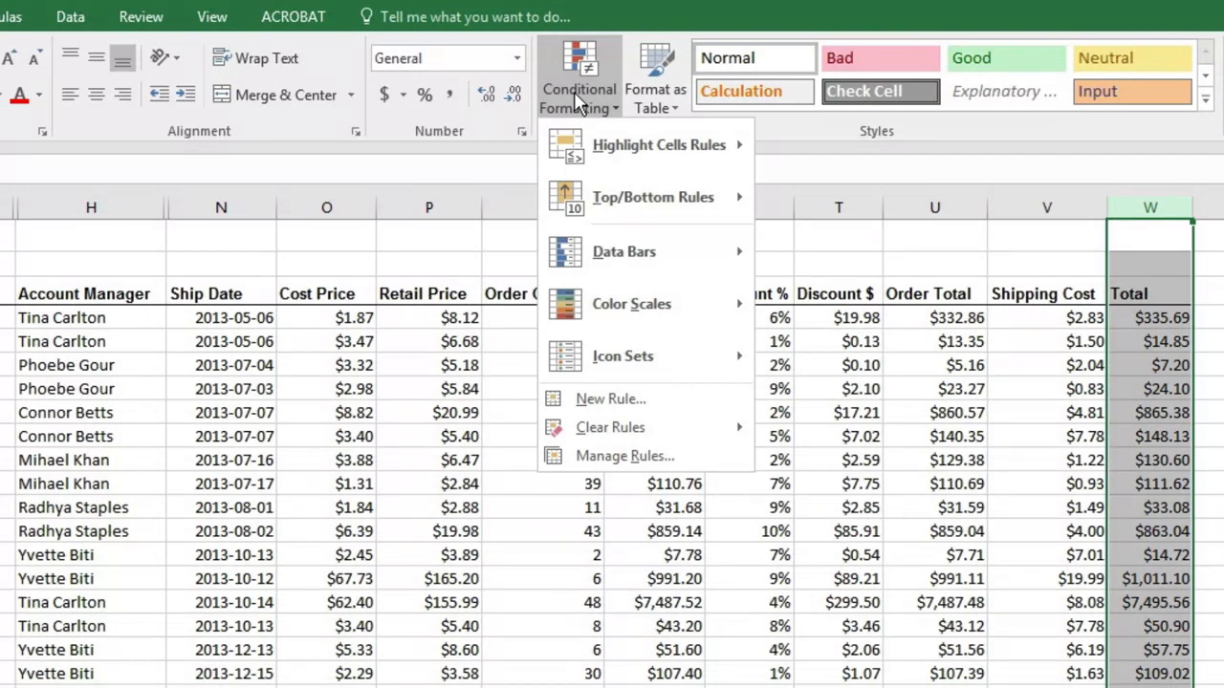
{"action": "mouse_move", "coordinate": [627, 144]}
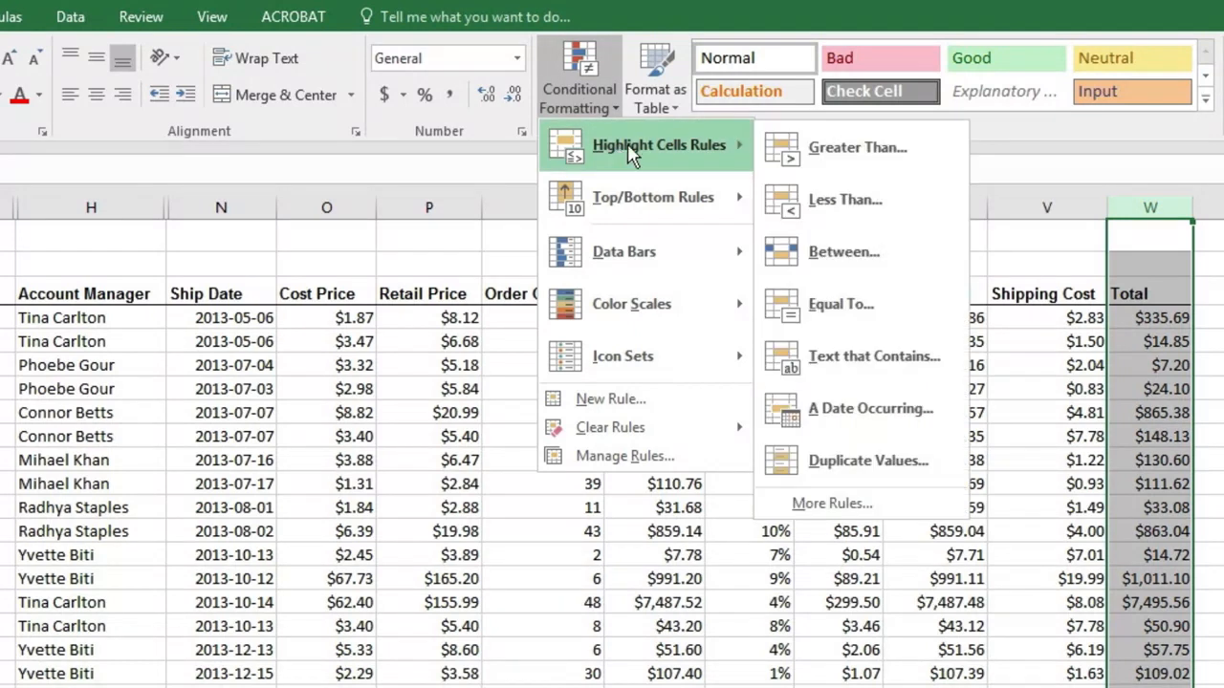
{"action": "left_click", "coordinate": [820, 149]}
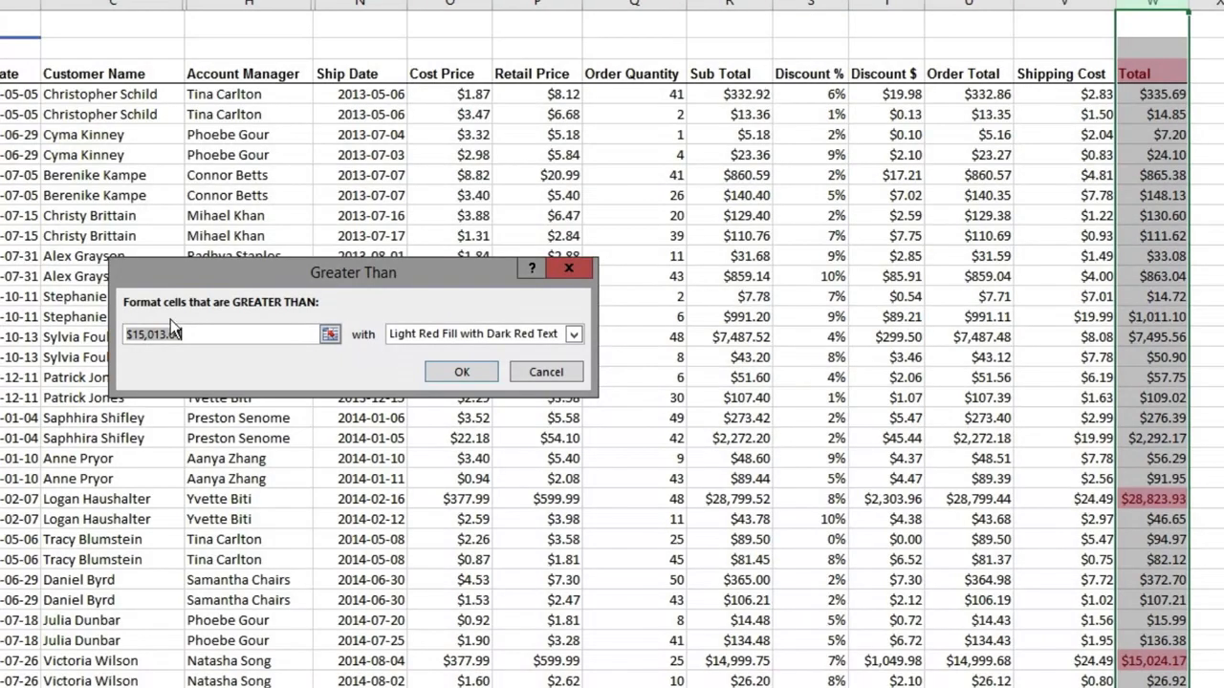
{"action": "key", "text": "BackSpace"}
{"action": "type", "text": "100"}
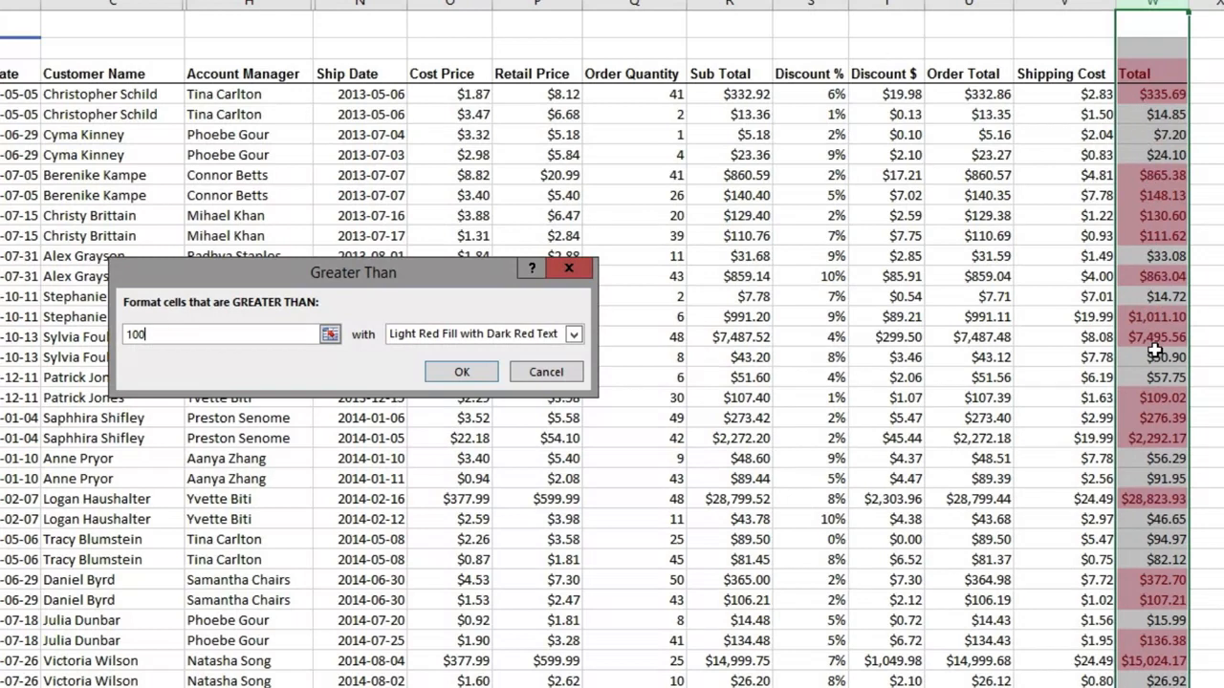
Step: Preview the yellow, green and light red fill formats, and apply the rule with Light Red Fill with Dark Red Text
{"action": "left_click", "coordinate": [573, 337]}
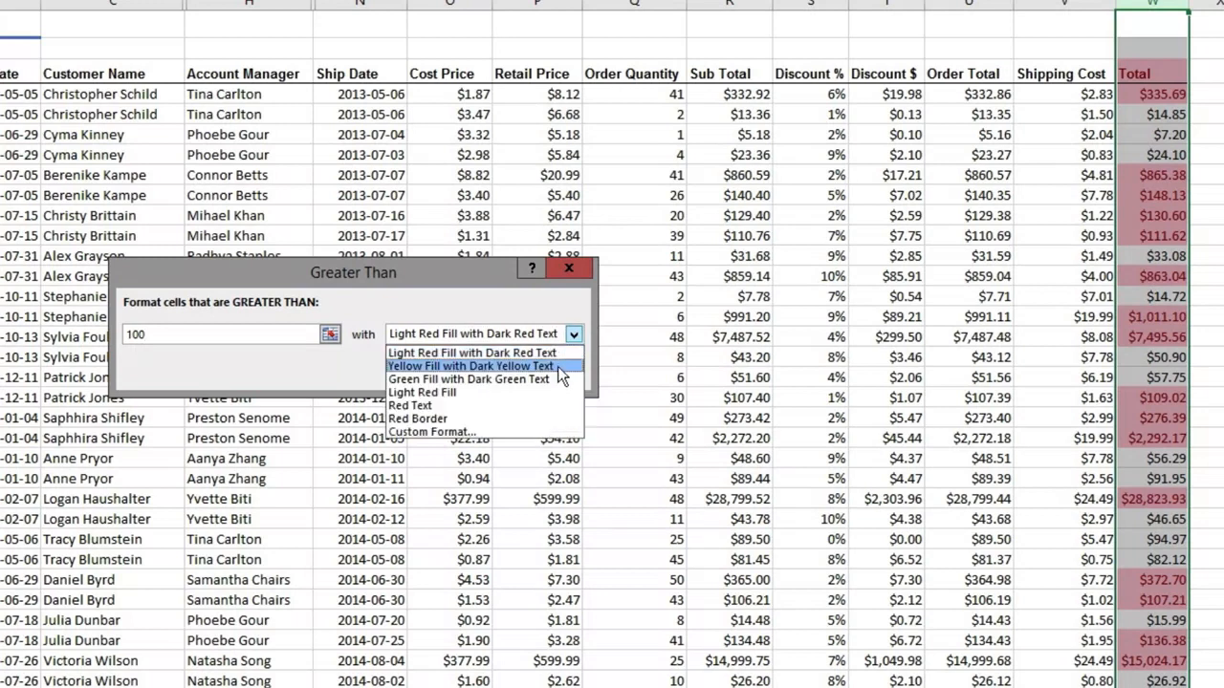
{"action": "left_click", "coordinate": [557, 366]}
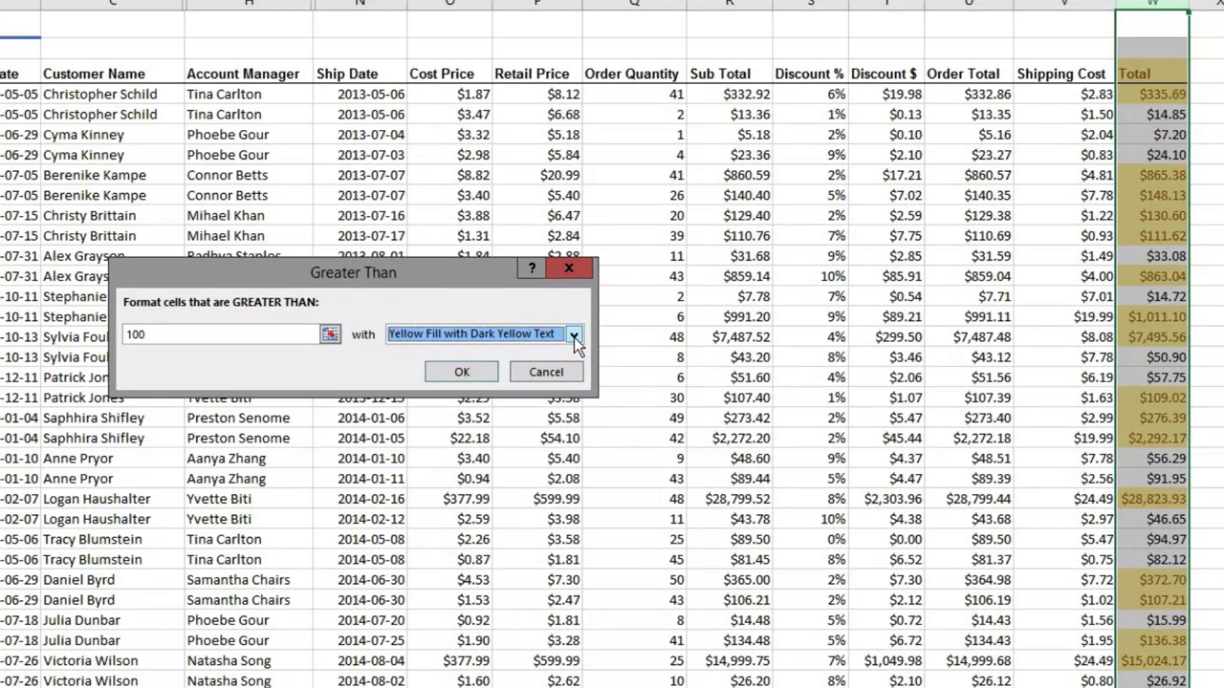
{"action": "left_click", "coordinate": [574, 337]}
{"action": "left_click", "coordinate": [540, 377]}
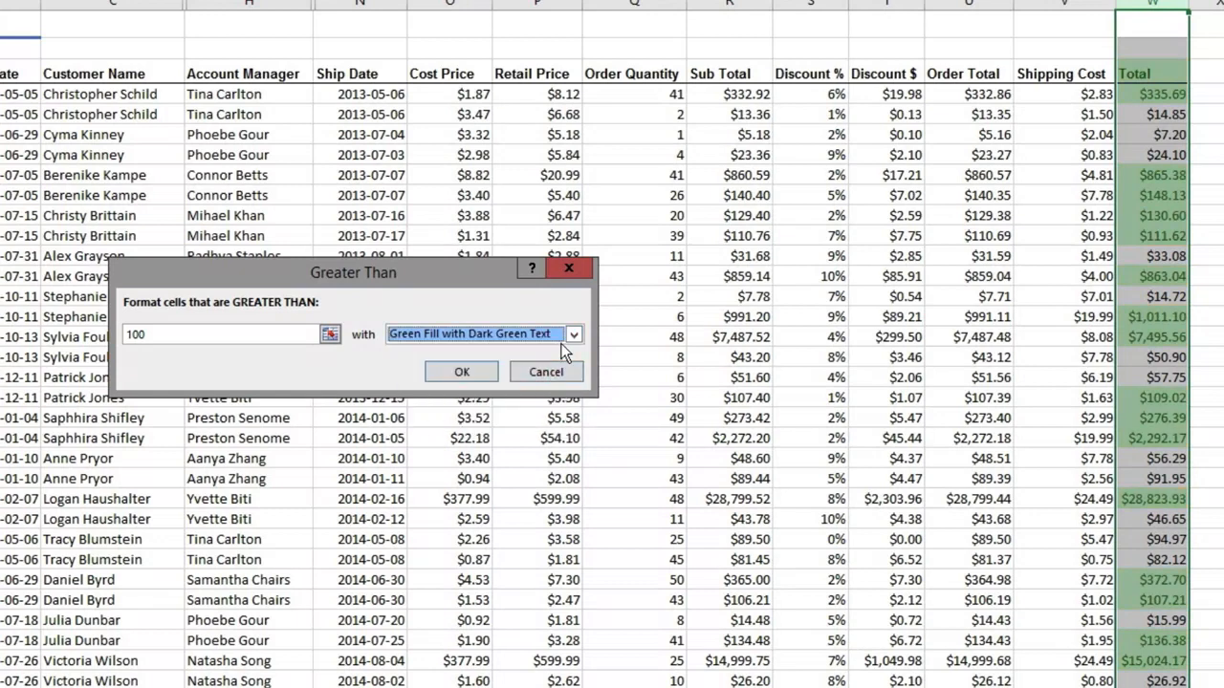
{"action": "left_click", "coordinate": [574, 337]}
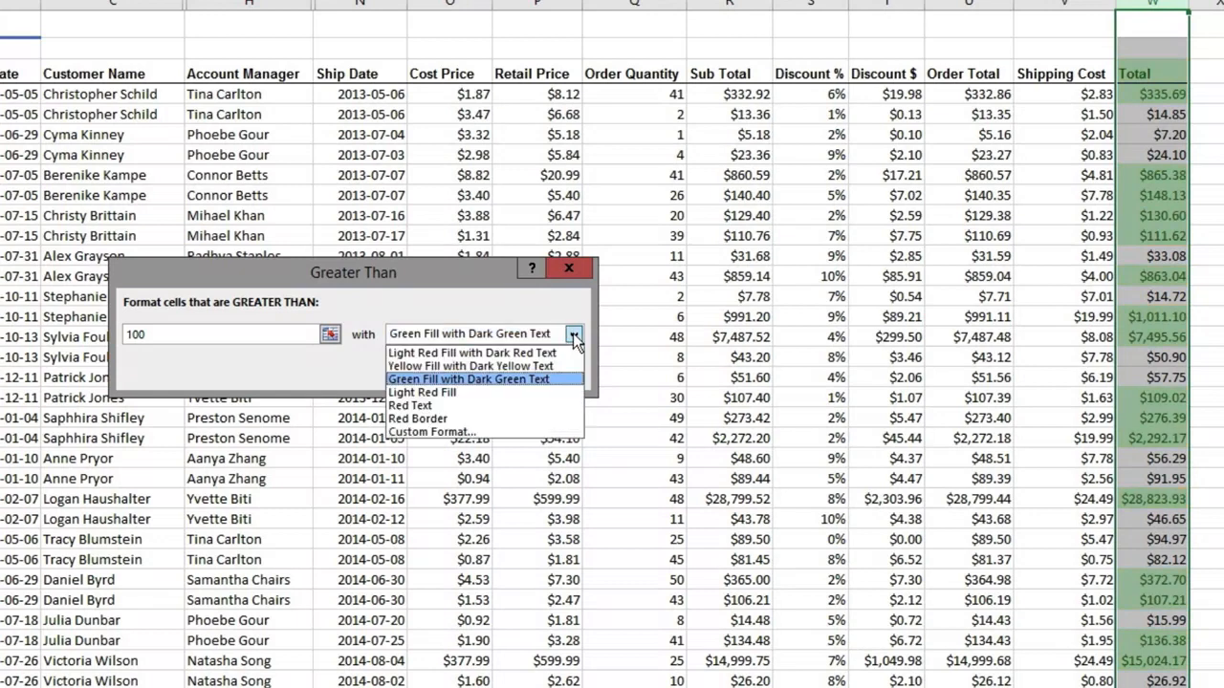
{"action": "left_click", "coordinate": [495, 402]}
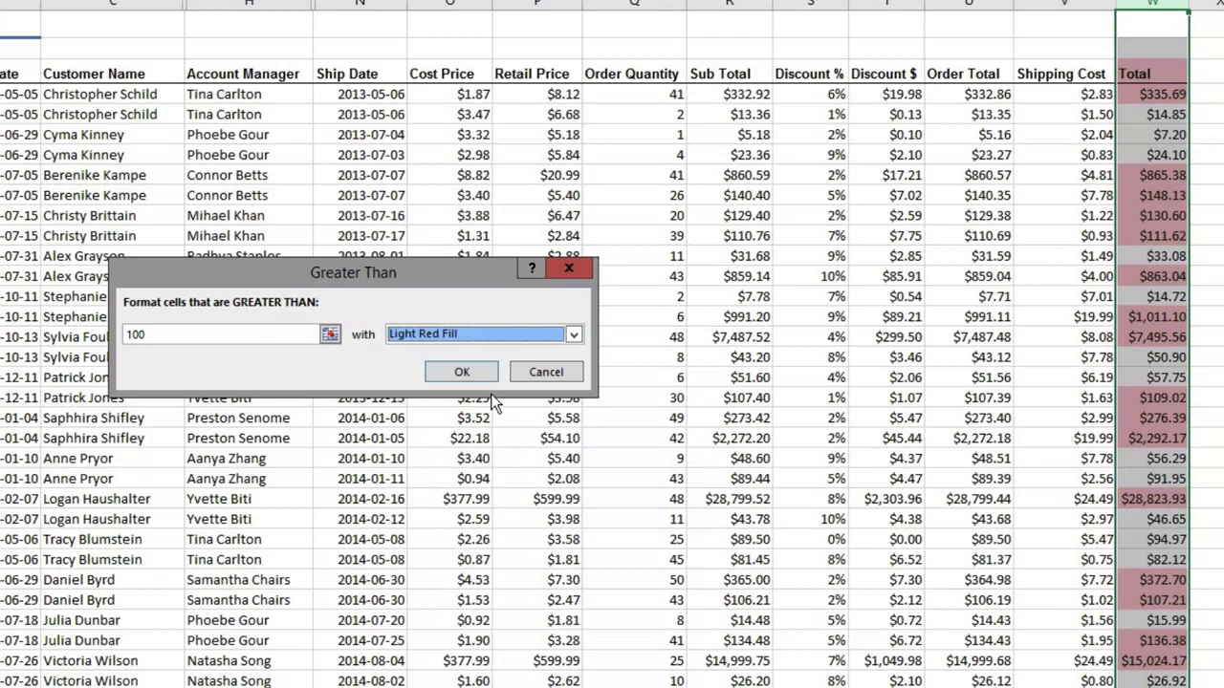
{"action": "left_click", "coordinate": [573, 336]}
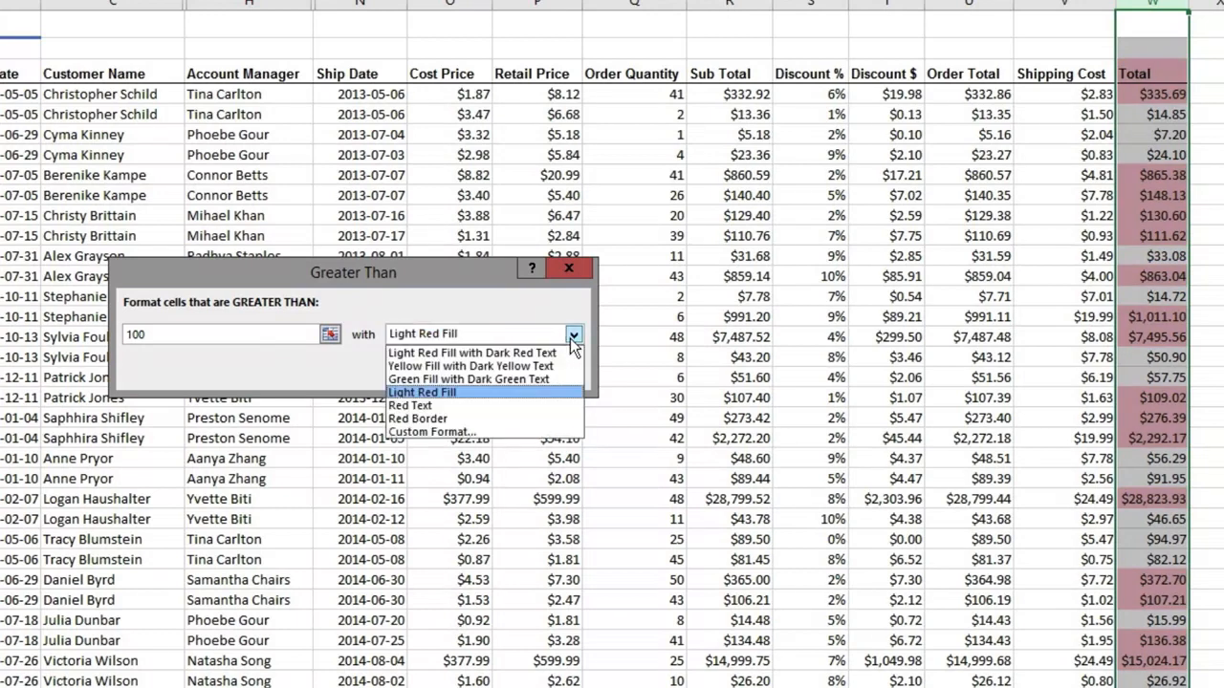
{"action": "left_click", "coordinate": [515, 354]}
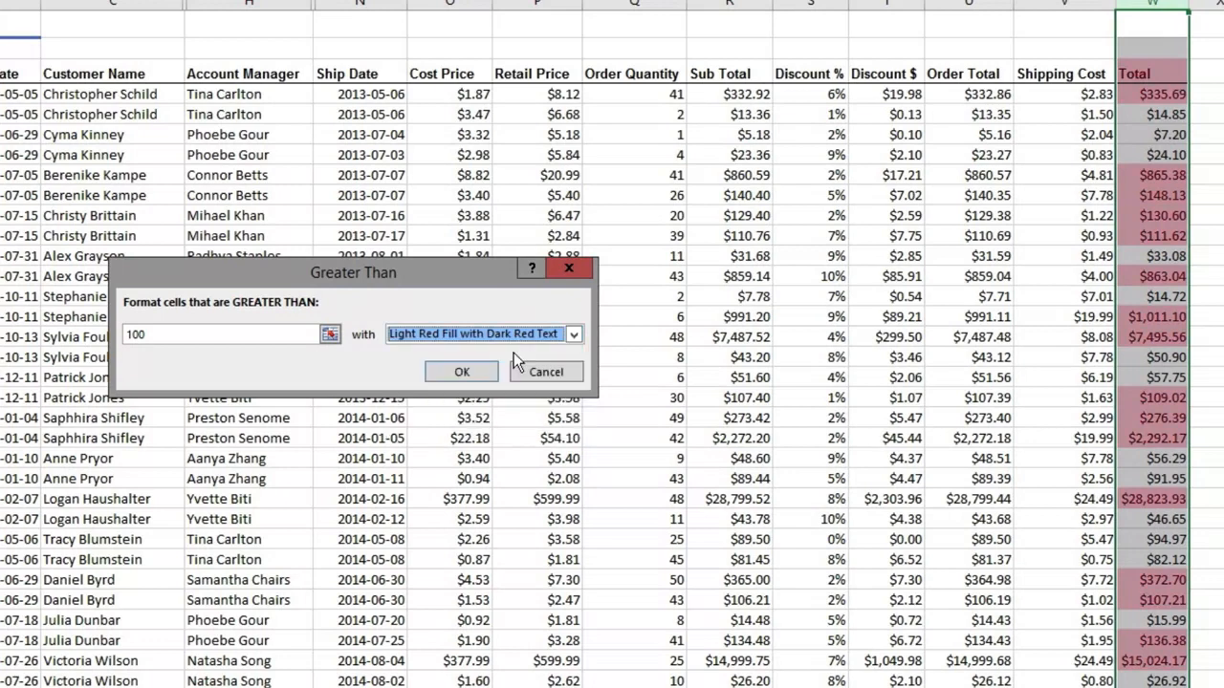
{"action": "left_click", "coordinate": [461, 375]}
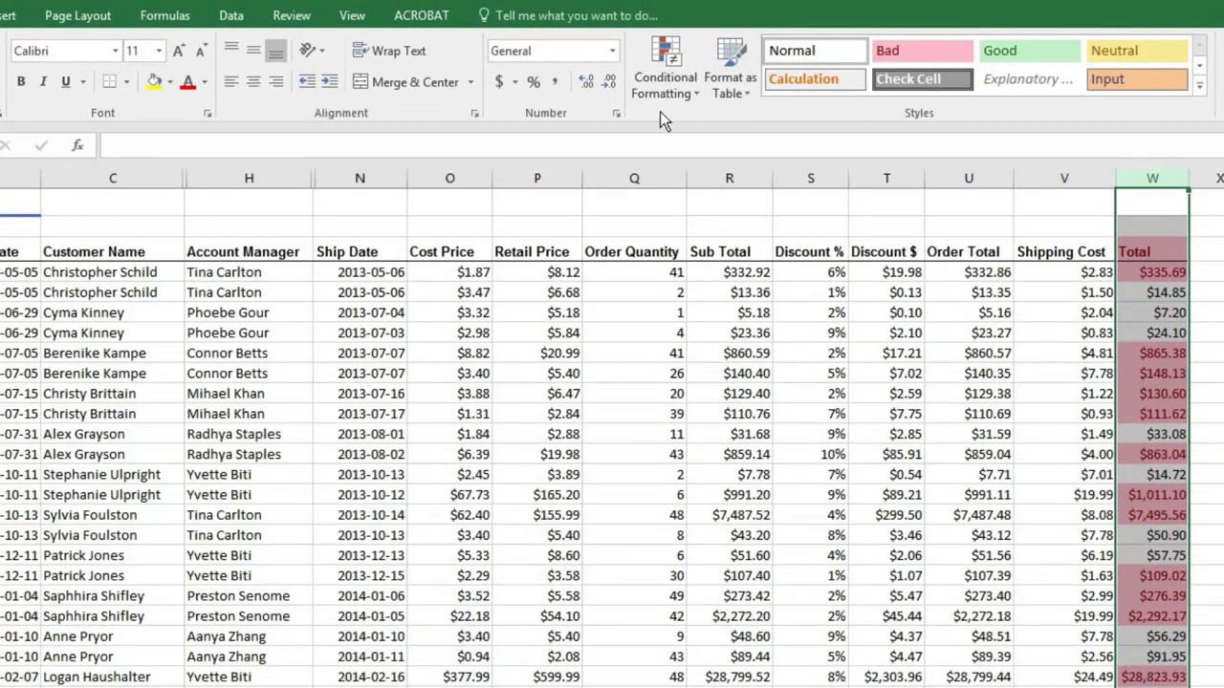
Step: Clear the conditional formatting rules from the selected Total column cells
{"action": "left_click", "coordinate": [666, 86]}
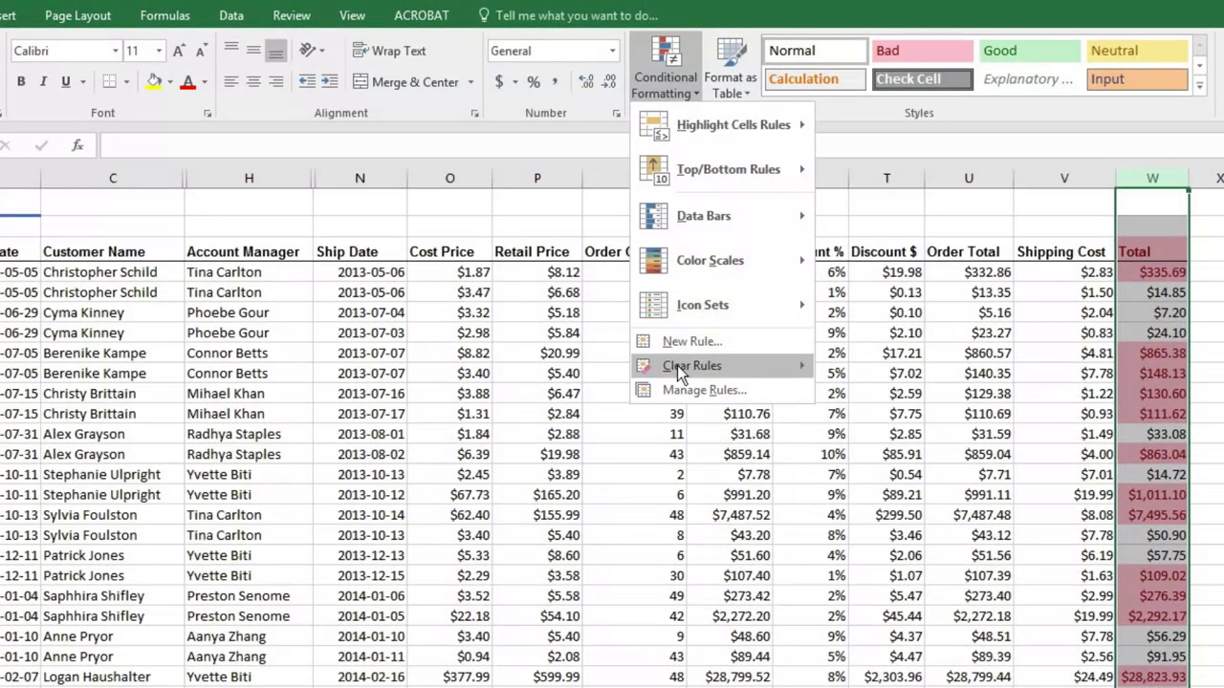
{"action": "mouse_move", "coordinate": [684, 366]}
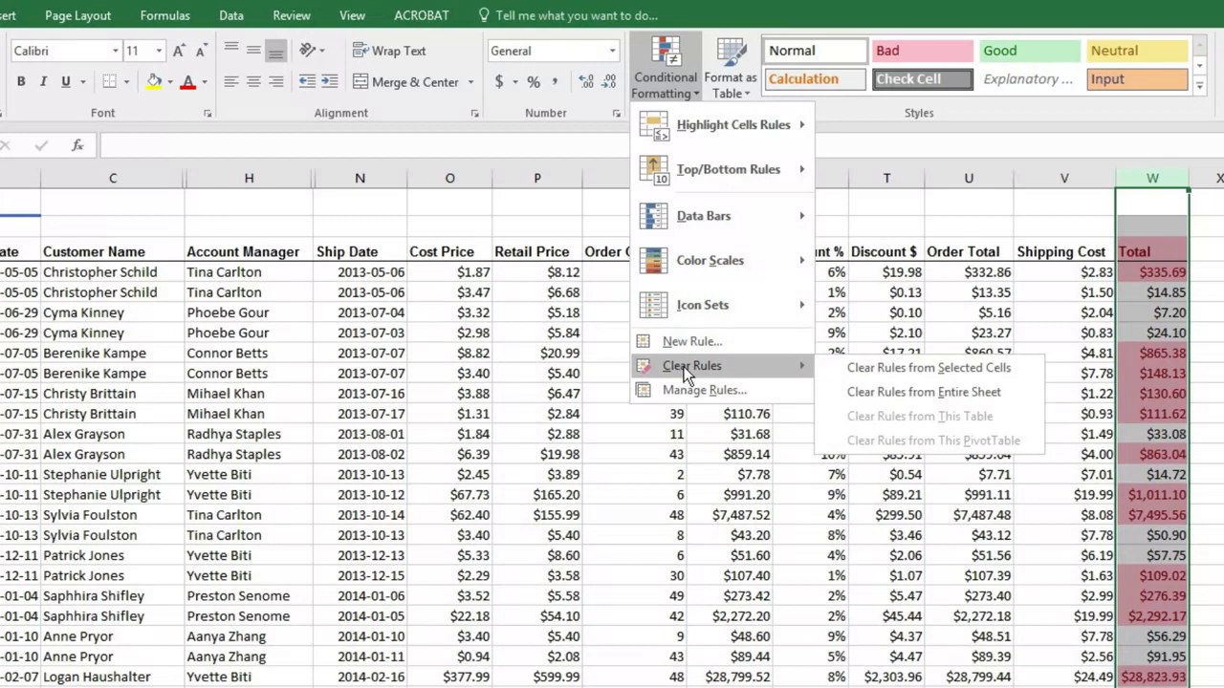
{"action": "left_click", "coordinate": [884, 373]}
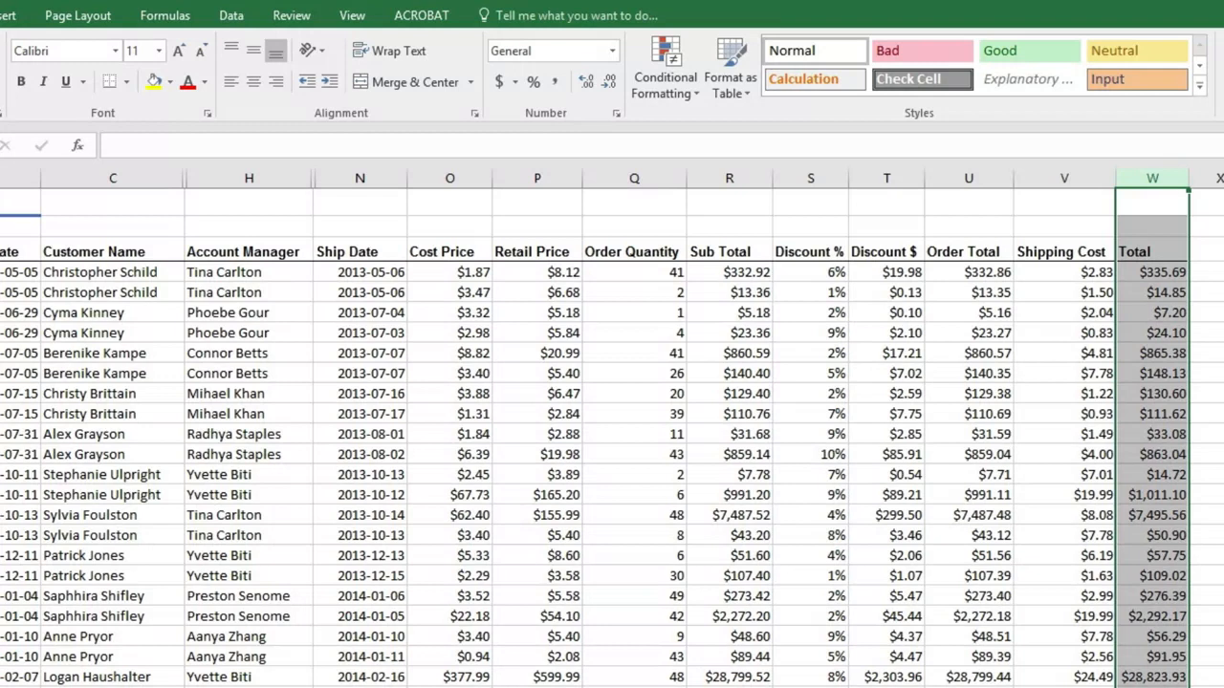
{"action": "left_click", "coordinate": [658, 84]}
{"action": "mouse_move", "coordinate": [675, 124]}
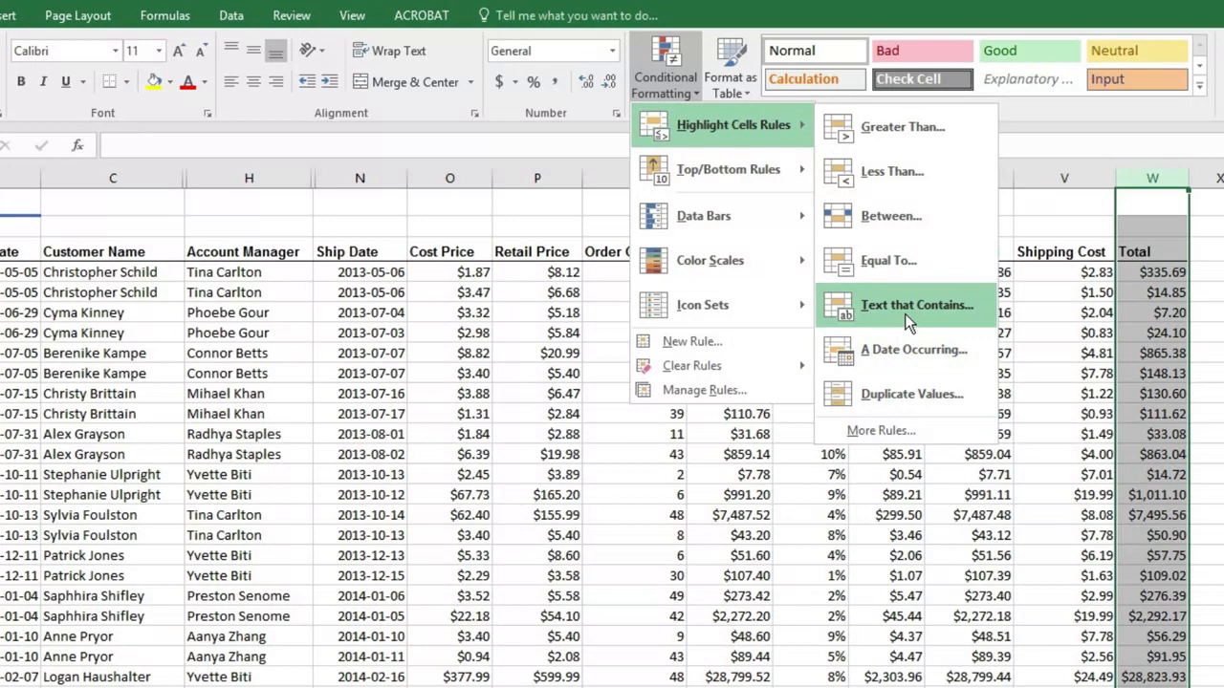
{"action": "left_click", "coordinate": [366, 349]}
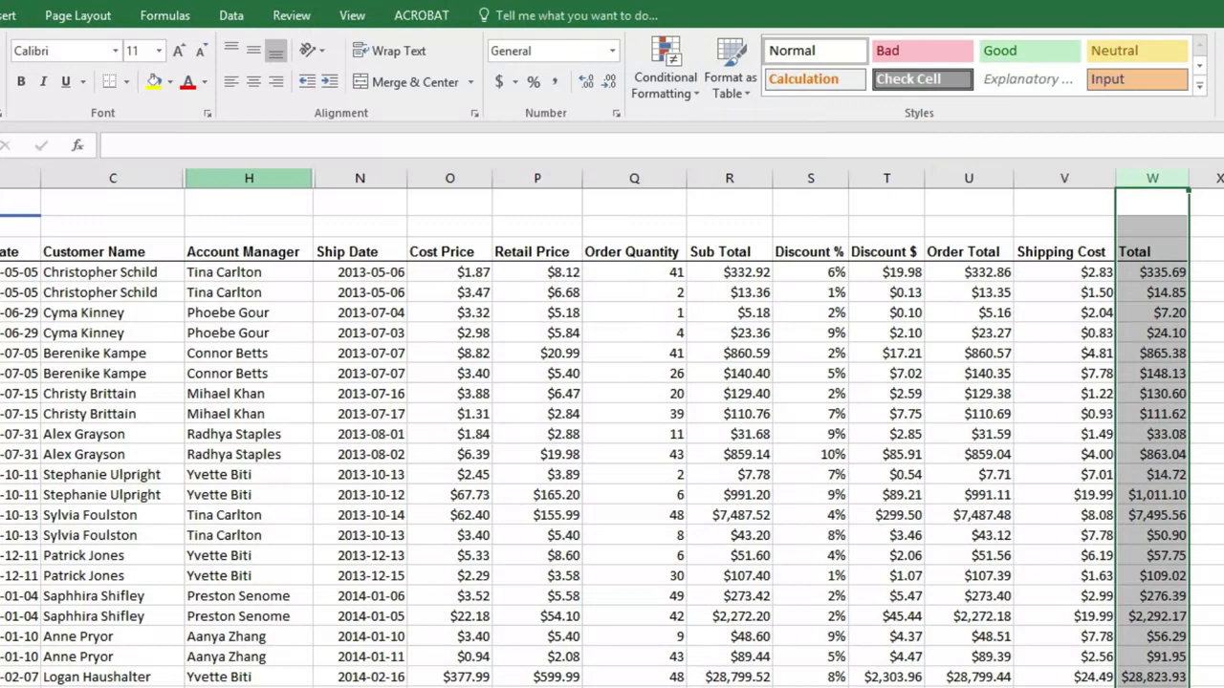
Step: Highlight Account Manager column cells containing one manager's first name, using a Text That Contains rule with Light Red Fill with Dark Red Text
{"action": "left_click", "coordinate": [249, 178]}
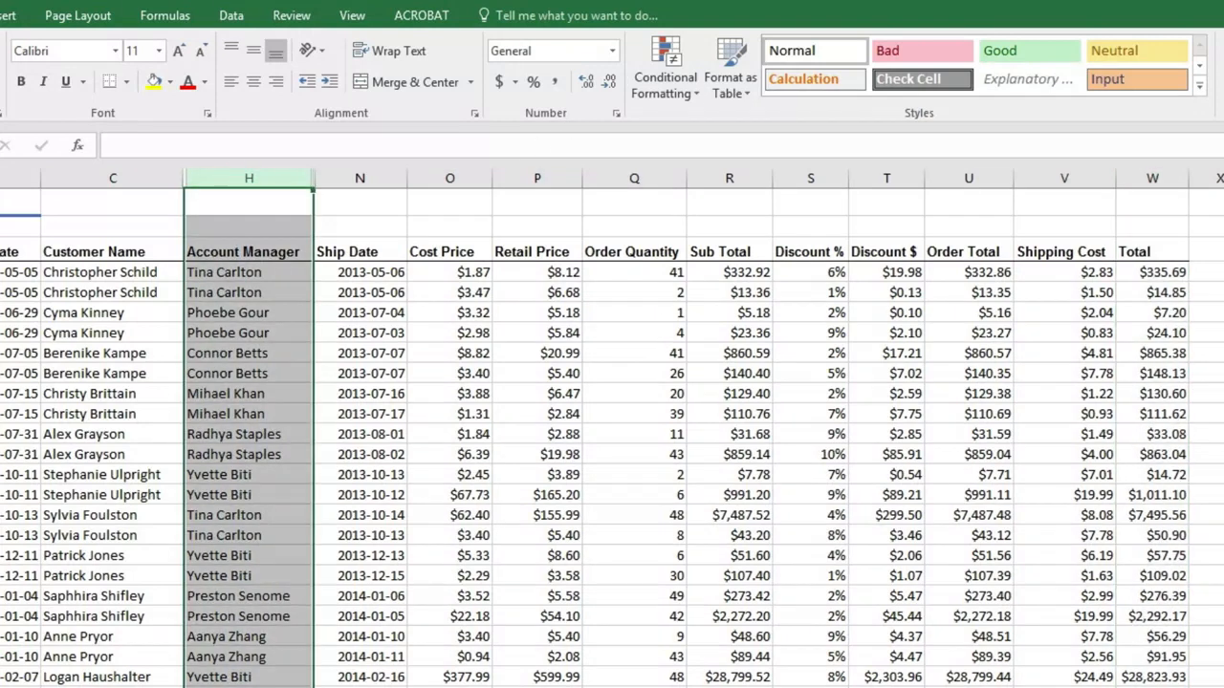
{"action": "left_click", "coordinate": [675, 75]}
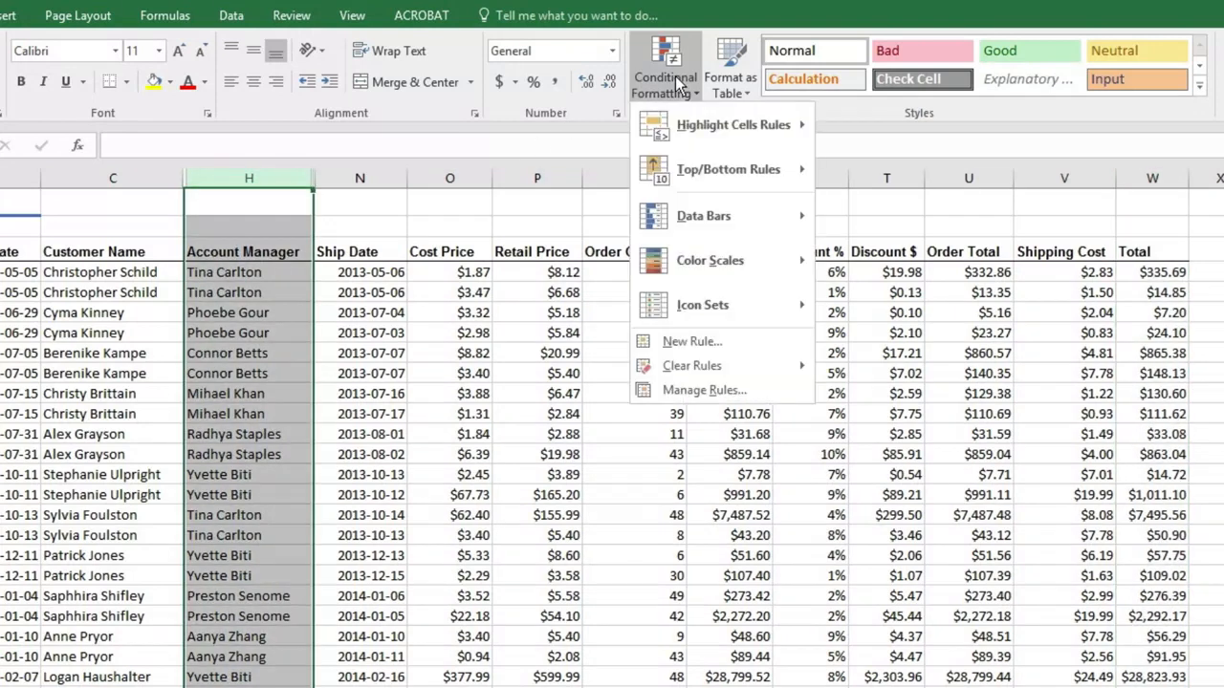
{"action": "mouse_move", "coordinate": [736, 127]}
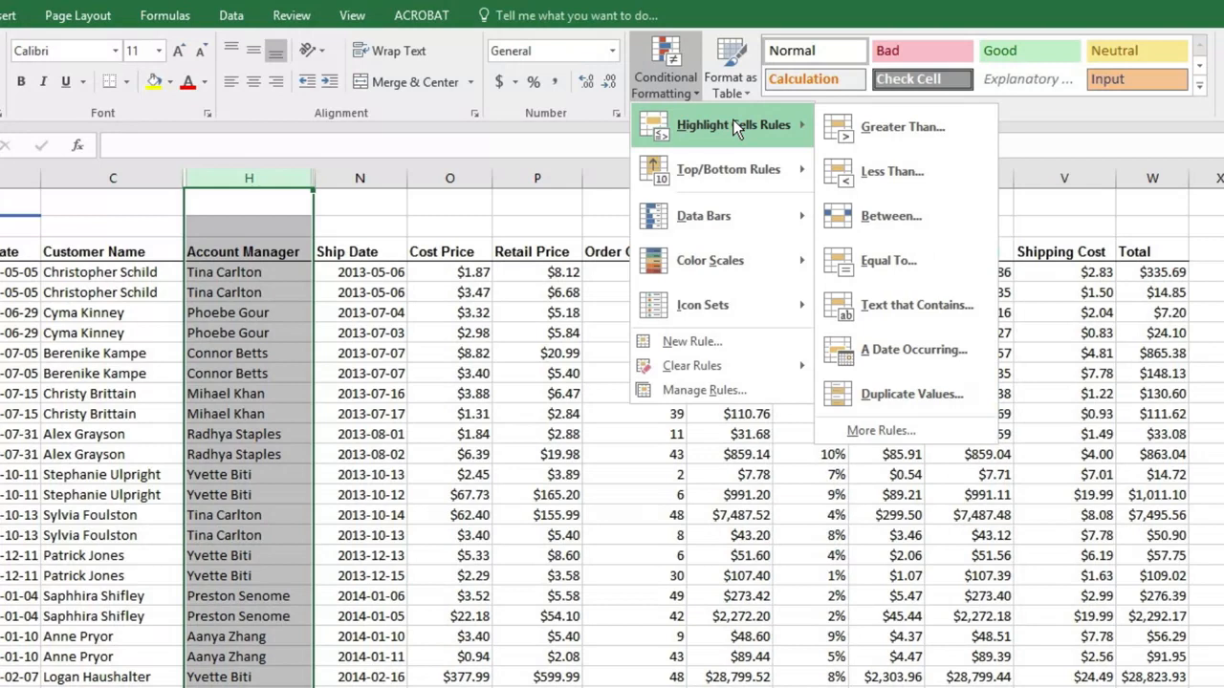
{"action": "left_click", "coordinate": [892, 306]}
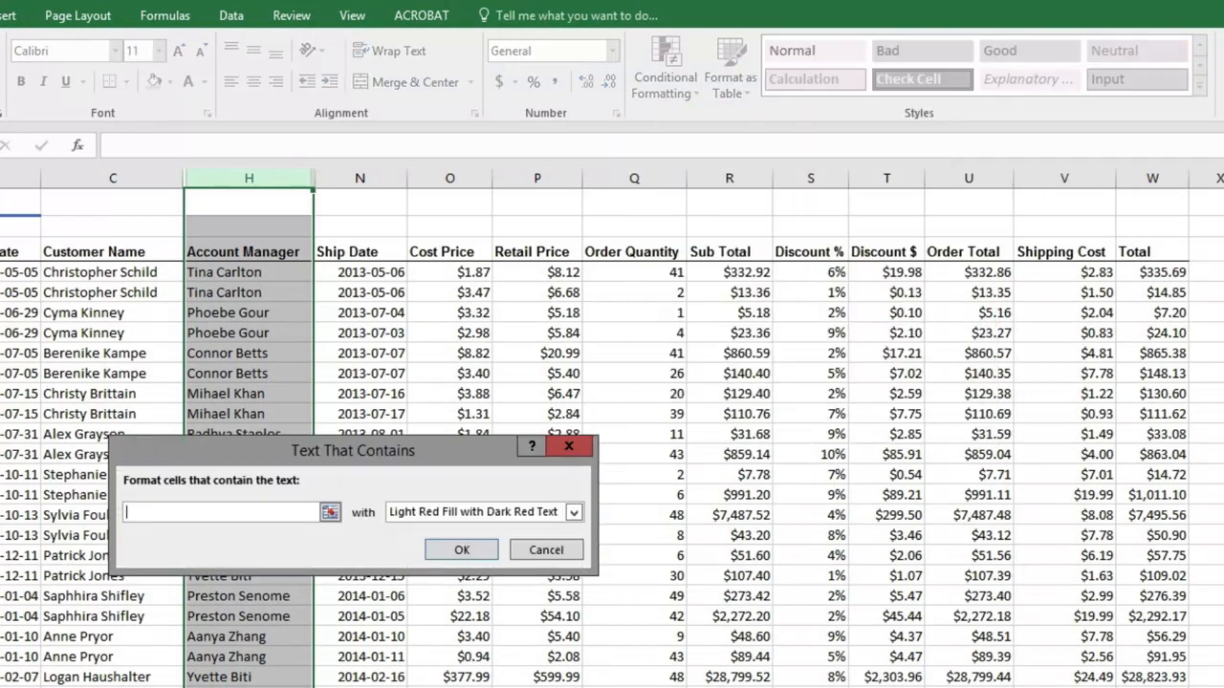
{"action": "type", "text": "Radhya"}
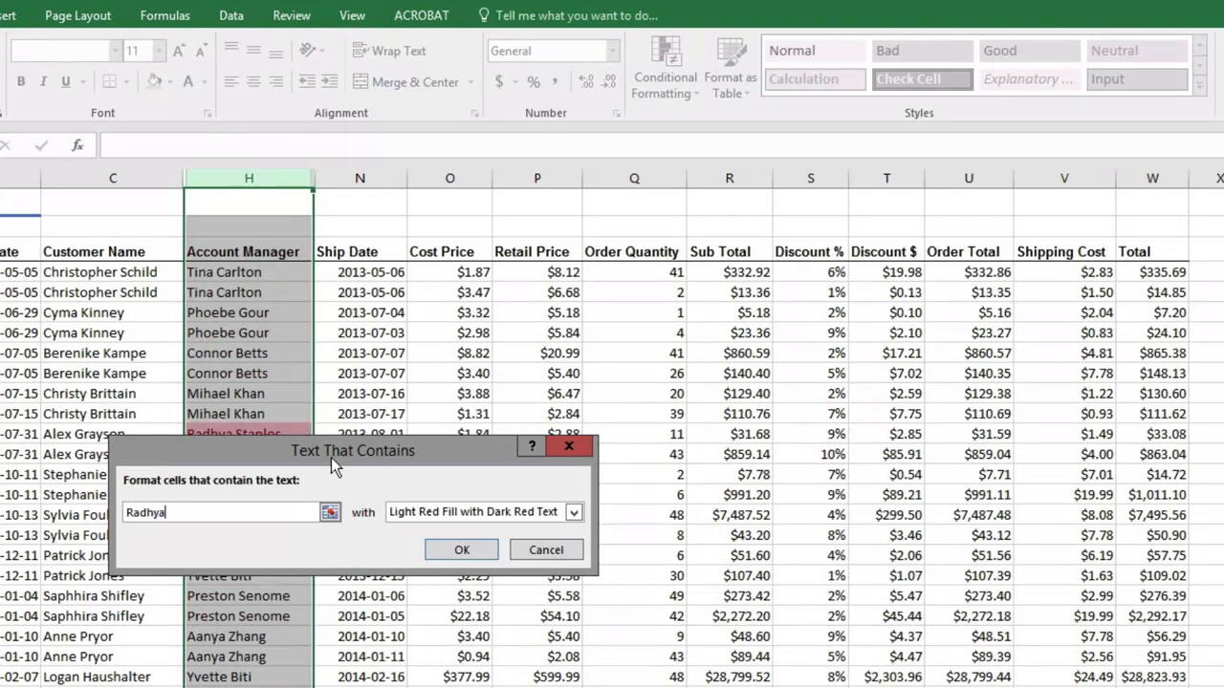
{"action": "left_click_drag", "start_coordinate": [331, 457], "coordinate": [684, 426]}
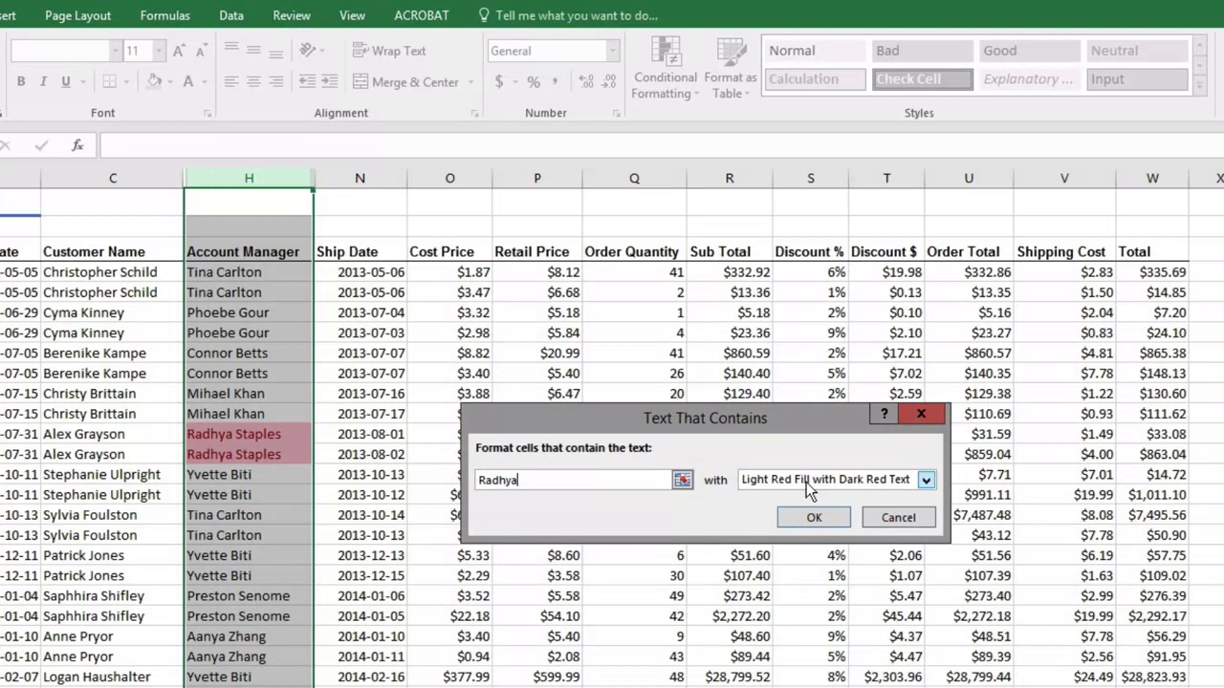
{"action": "left_click", "coordinate": [811, 517]}
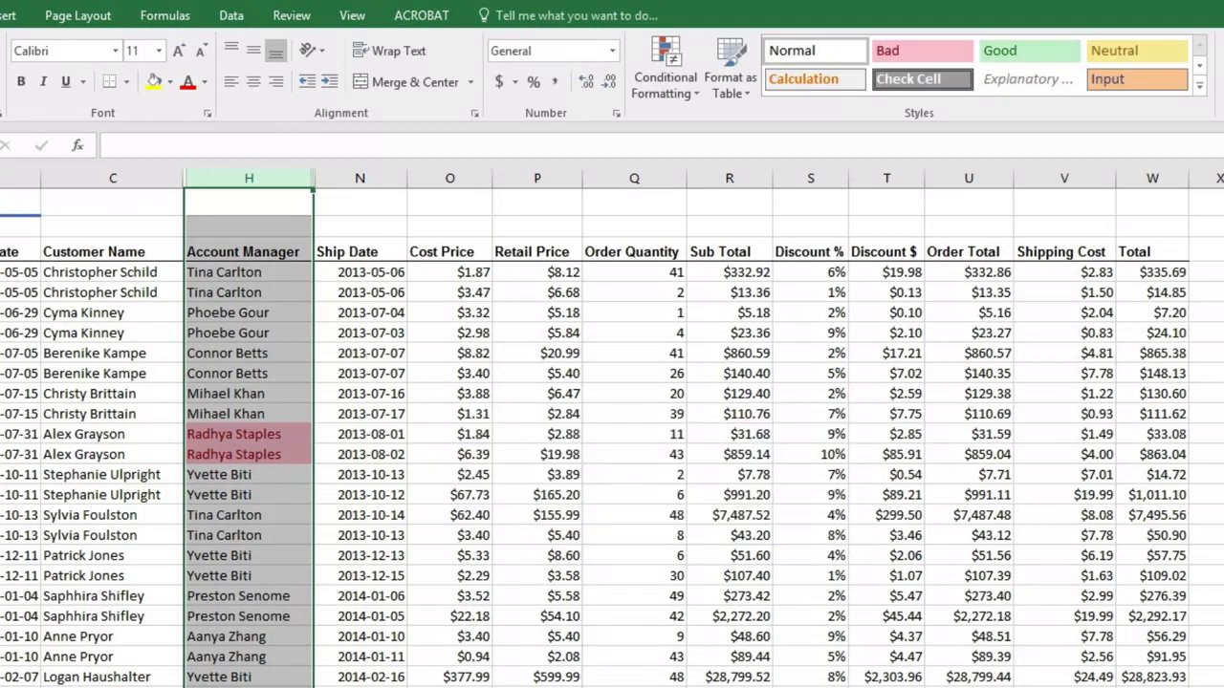
Step: Clear the conditional formatting rules from the selected Account Manager column cells
{"action": "left_click", "coordinate": [664, 86]}
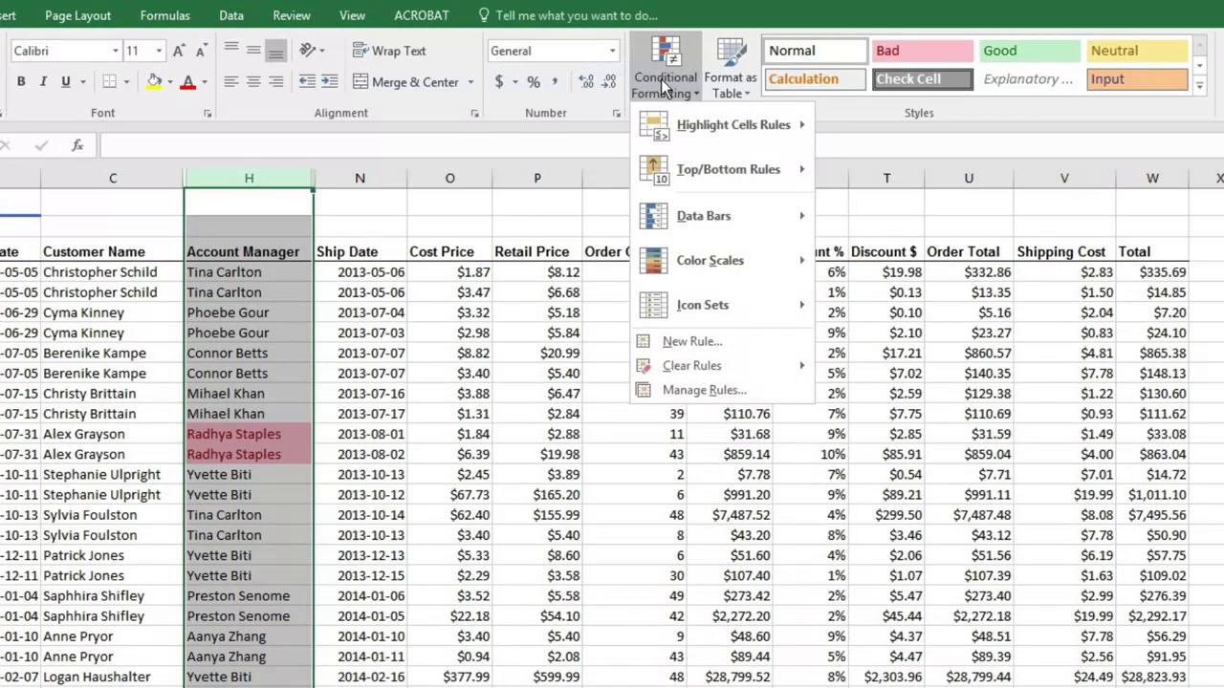
{"action": "mouse_move", "coordinate": [669, 369]}
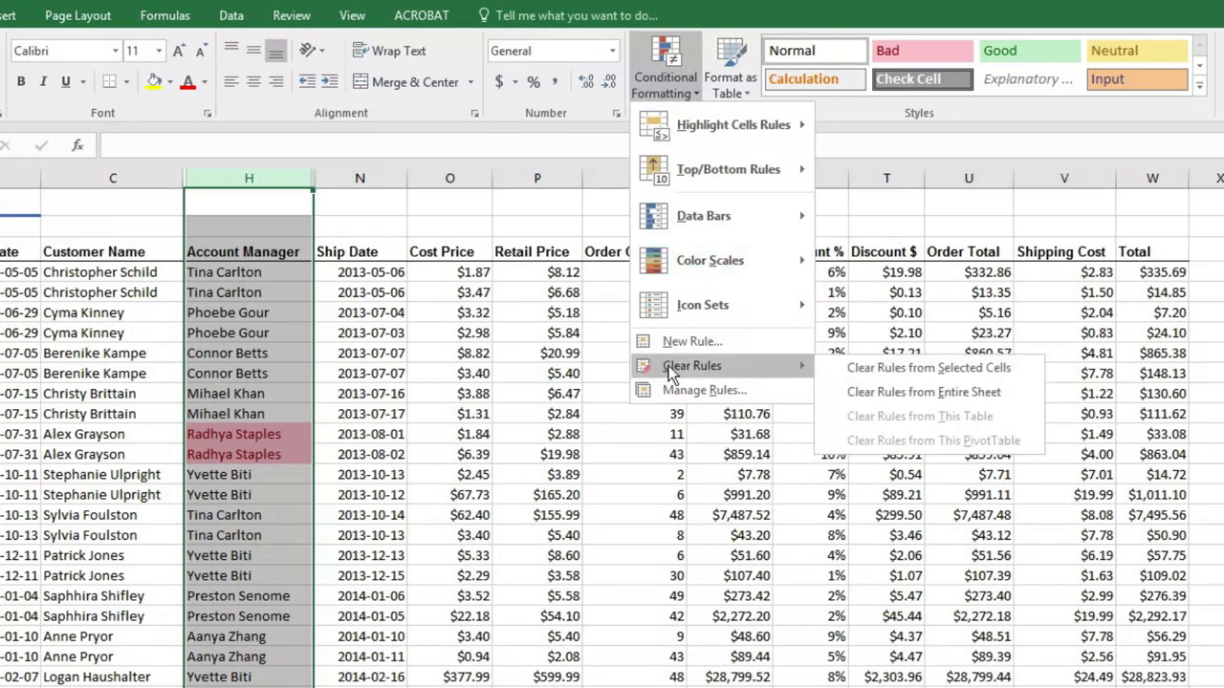
{"action": "left_click", "coordinate": [928, 369]}
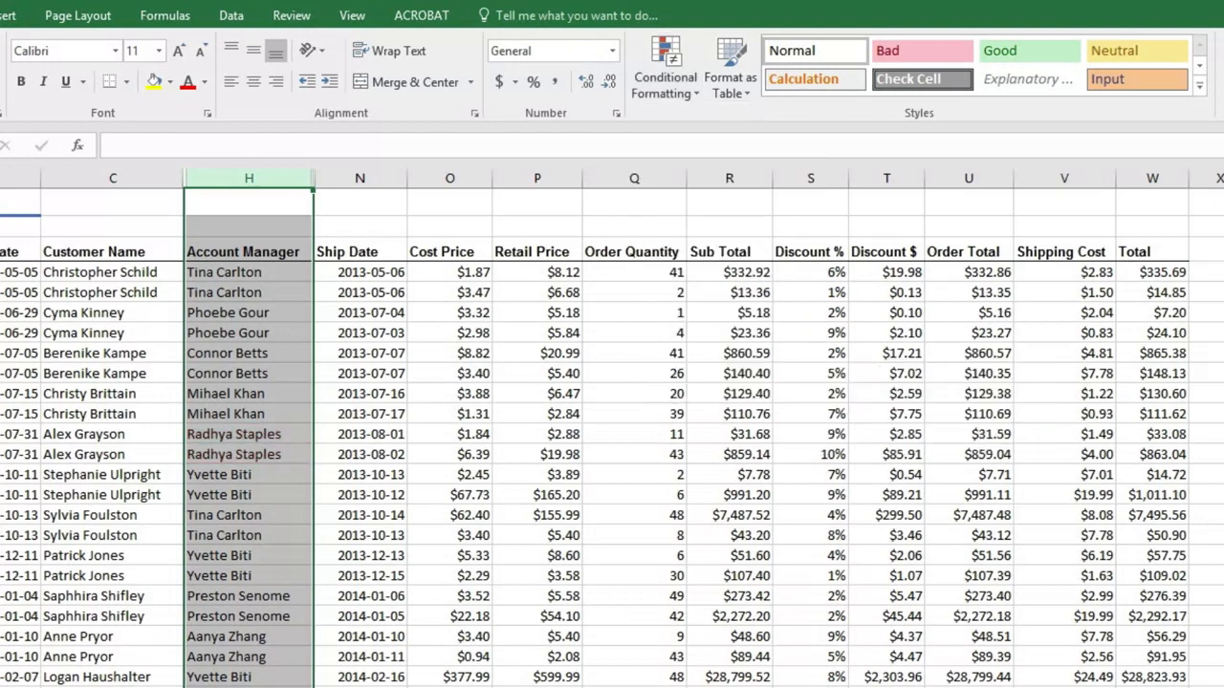
{"action": "left_click", "coordinate": [659, 92]}
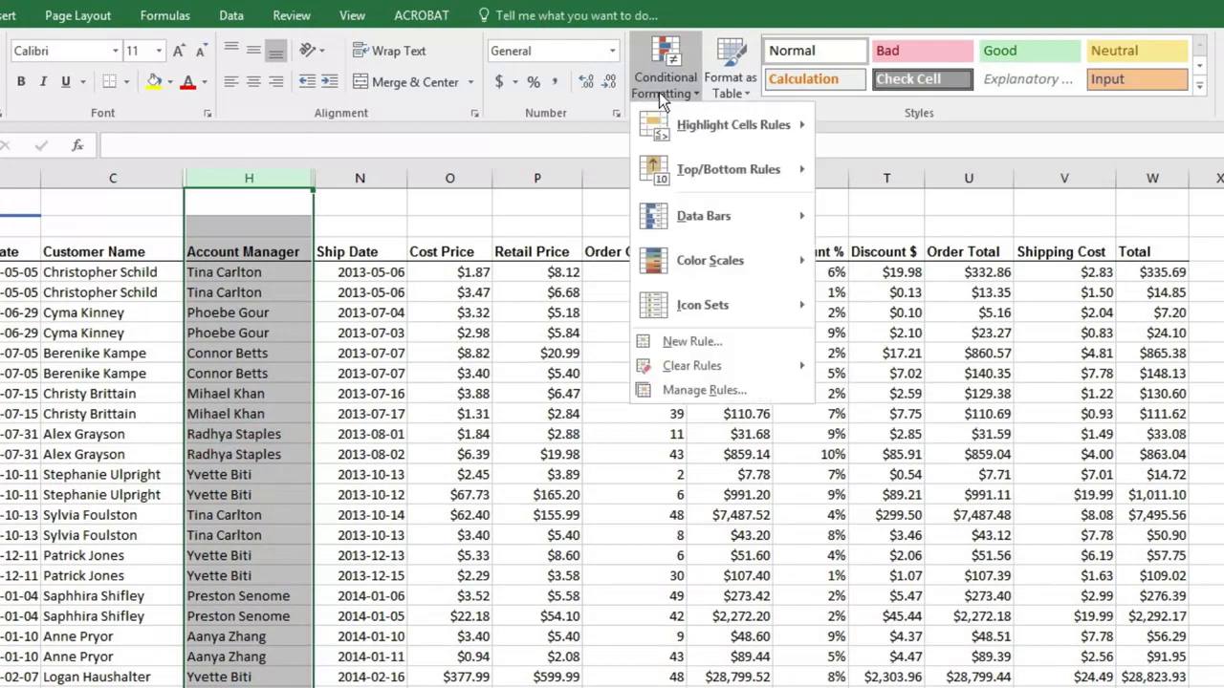
{"action": "mouse_move", "coordinate": [692, 169]}
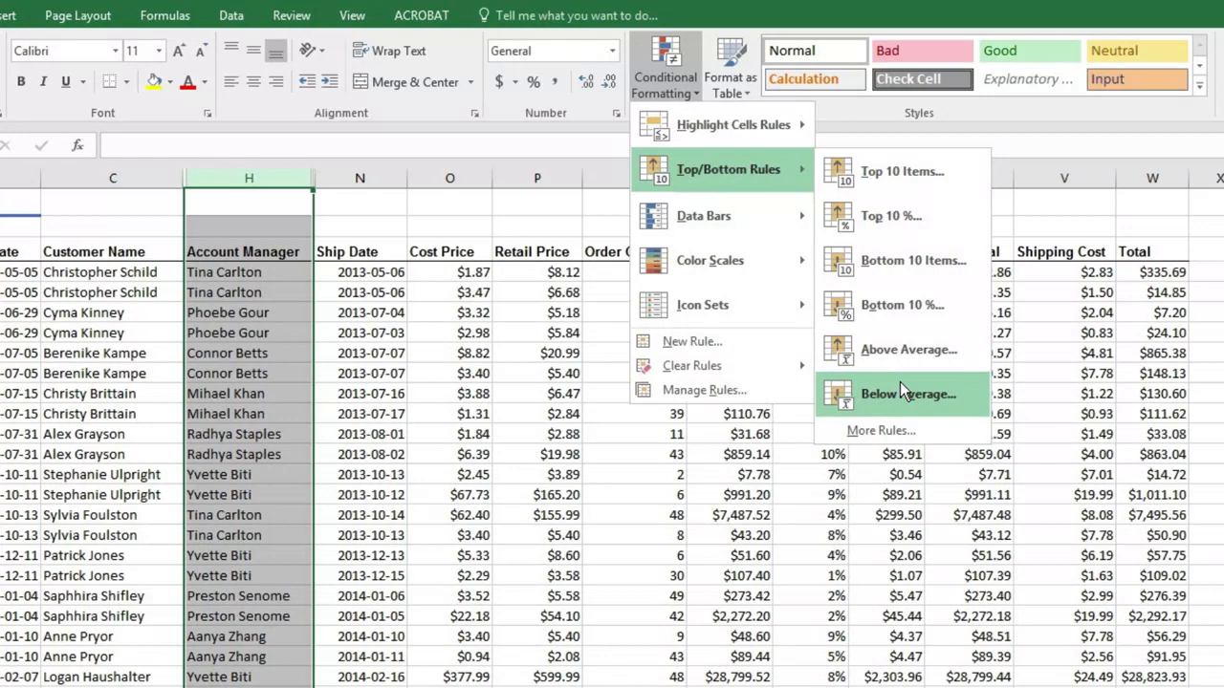
Step: Apply blue gradient-fill data bars to the Total column (W)
{"action": "left_click", "coordinate": [1152, 178]}
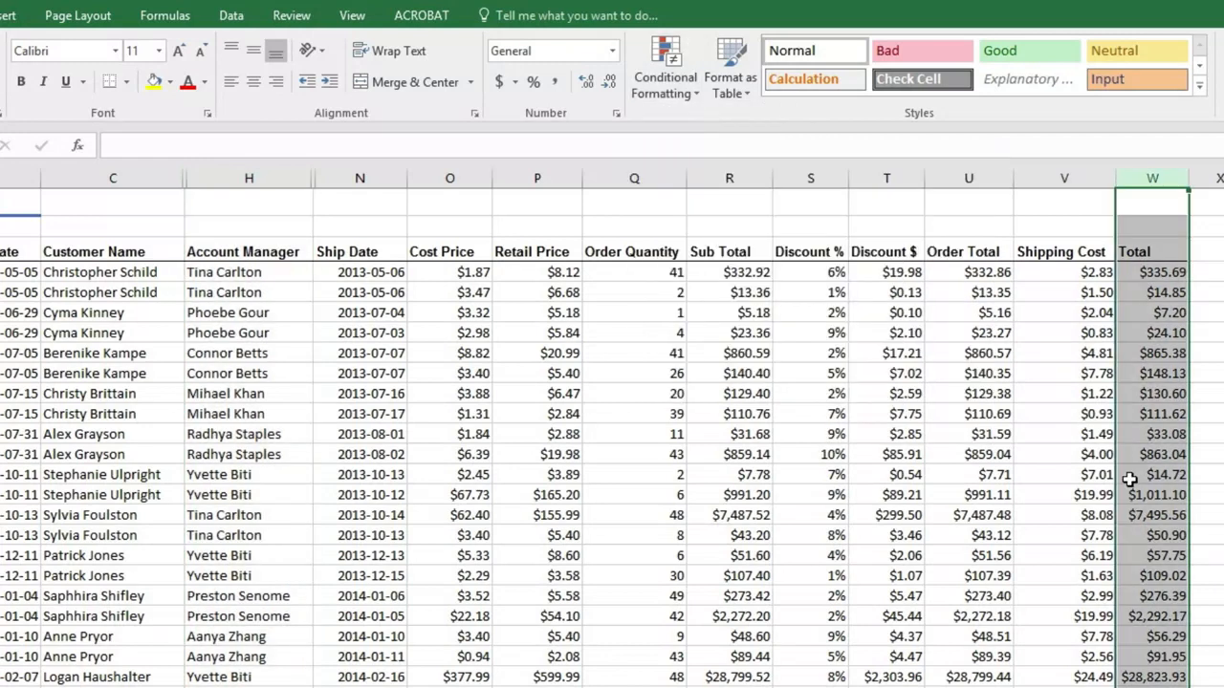
{"action": "left_click", "coordinate": [652, 91]}
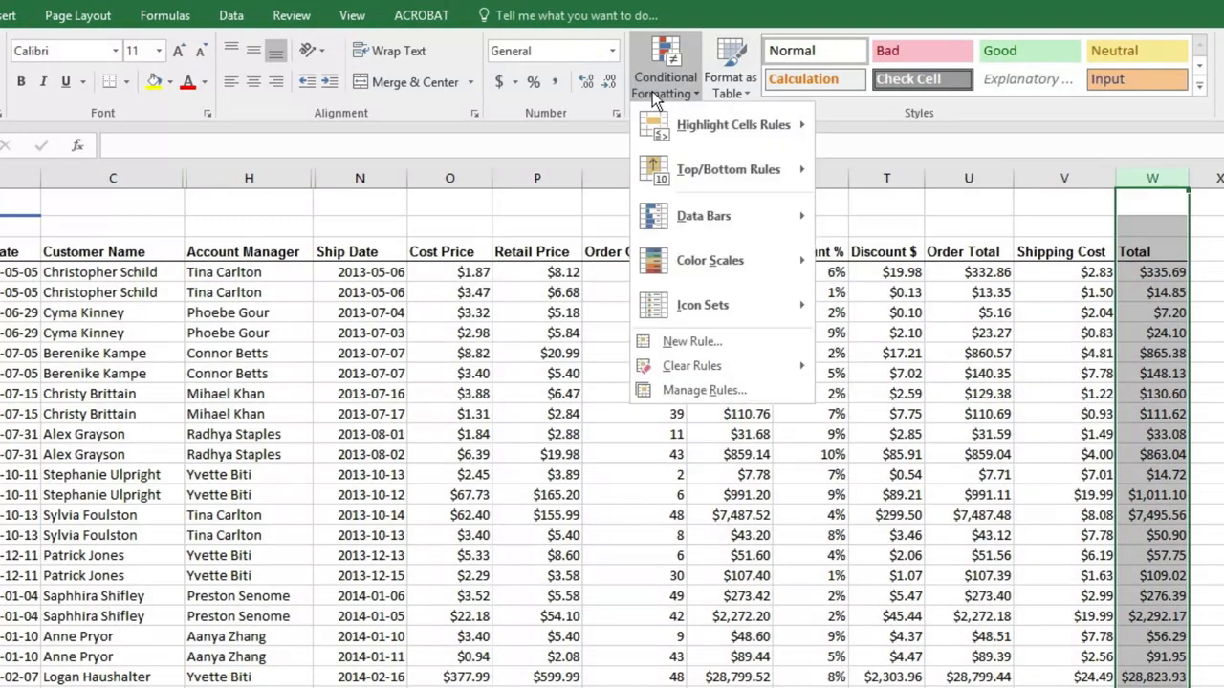
{"action": "mouse_move", "coordinate": [700, 220]}
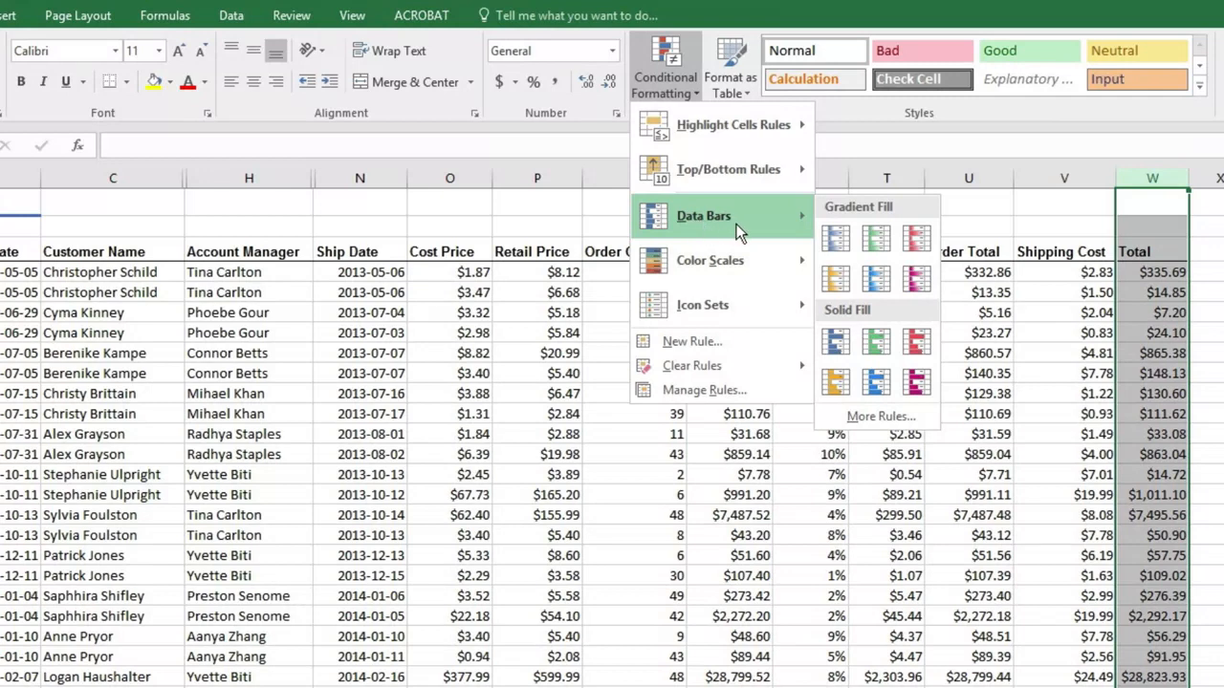
{"action": "left_click", "coordinate": [835, 241]}
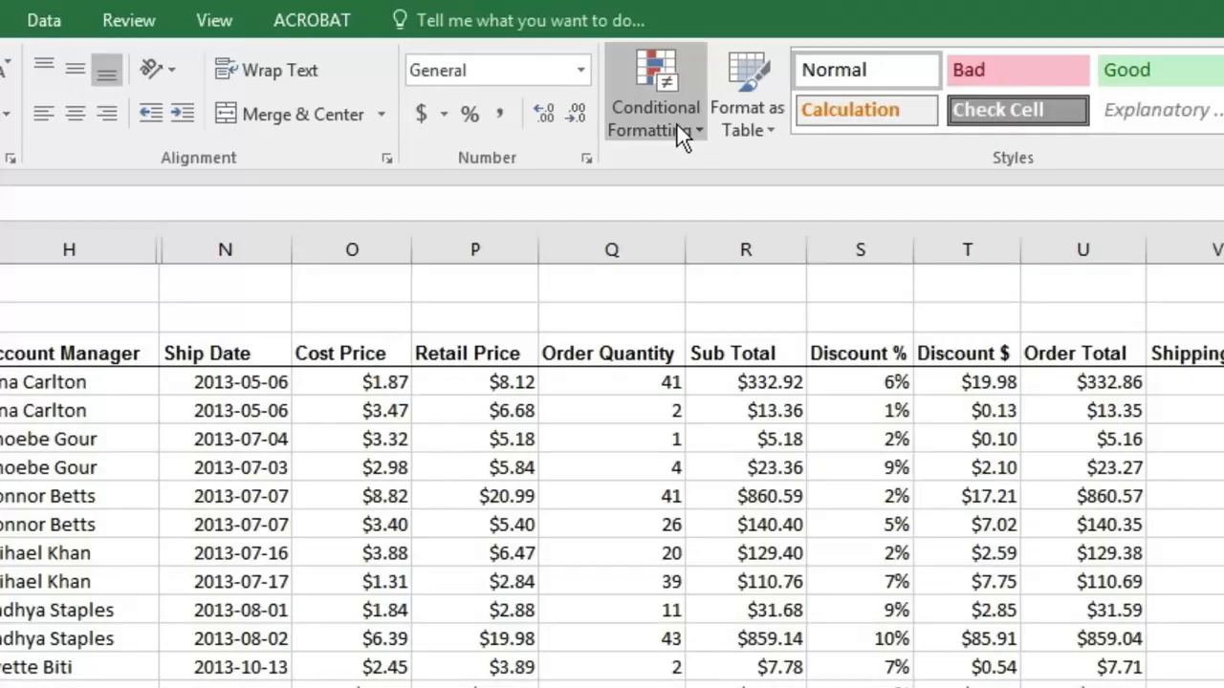
Step: Clear the data bar formatting from the selected Total column (W) cells
{"action": "left_click", "coordinate": [652, 102]}
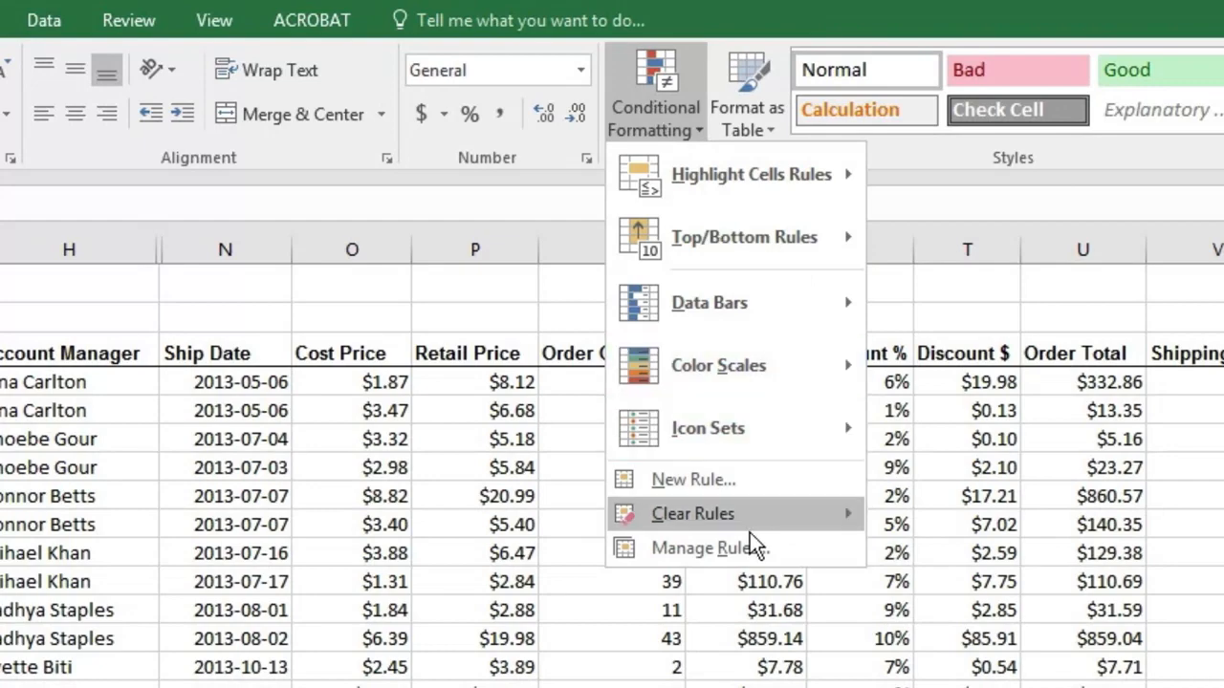
{"action": "mouse_move", "coordinate": [754, 516]}
{"action": "left_click", "coordinate": [937, 514]}
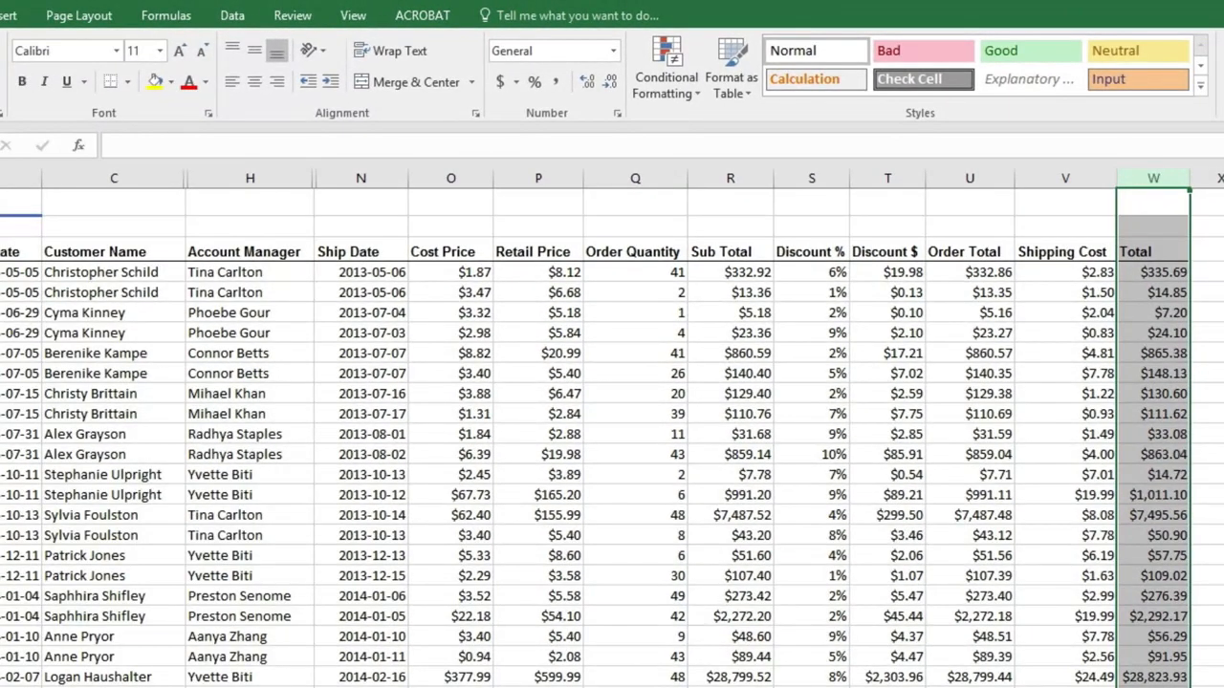
Step: Apply a color scale to the selected Total column (W)
{"action": "left_click", "coordinate": [670, 84]}
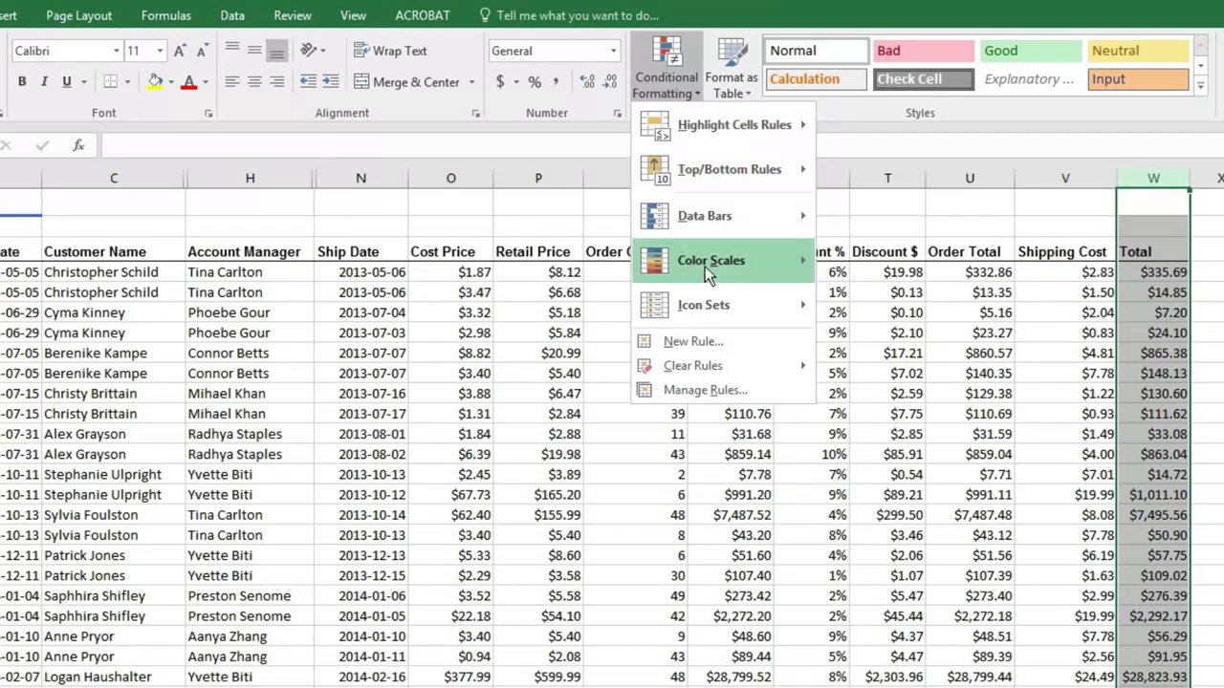
{"action": "mouse_move", "coordinate": [705, 264]}
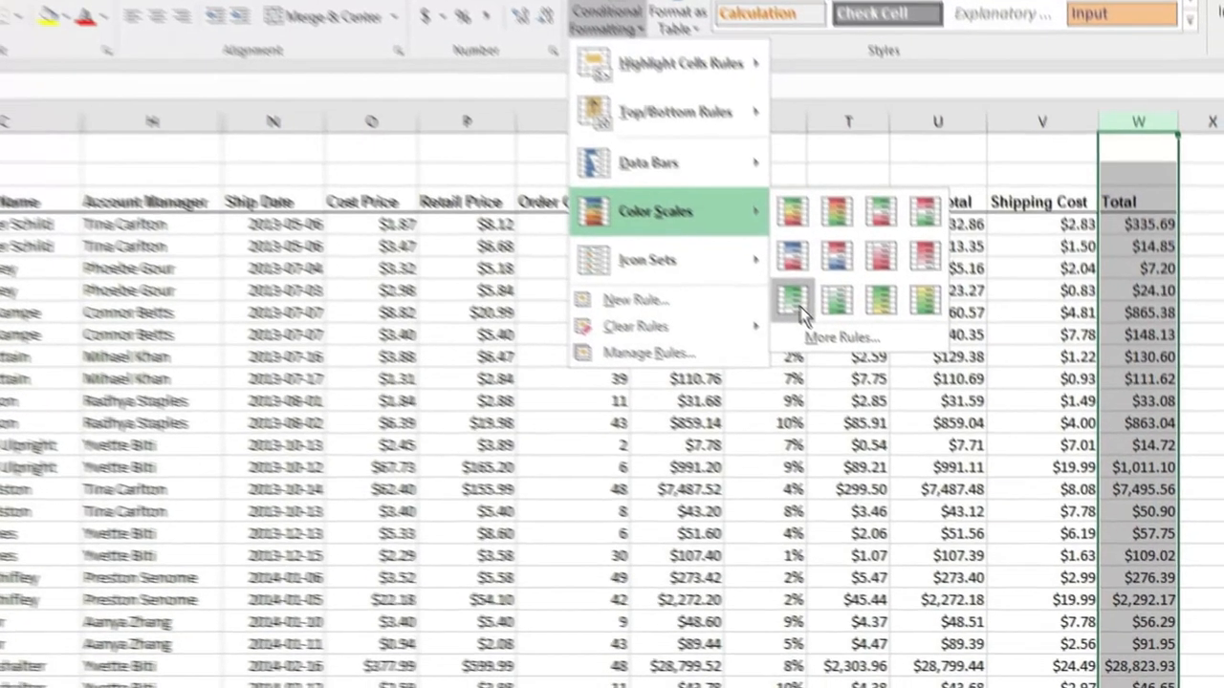
{"action": "left_click", "coordinate": [844, 347]}
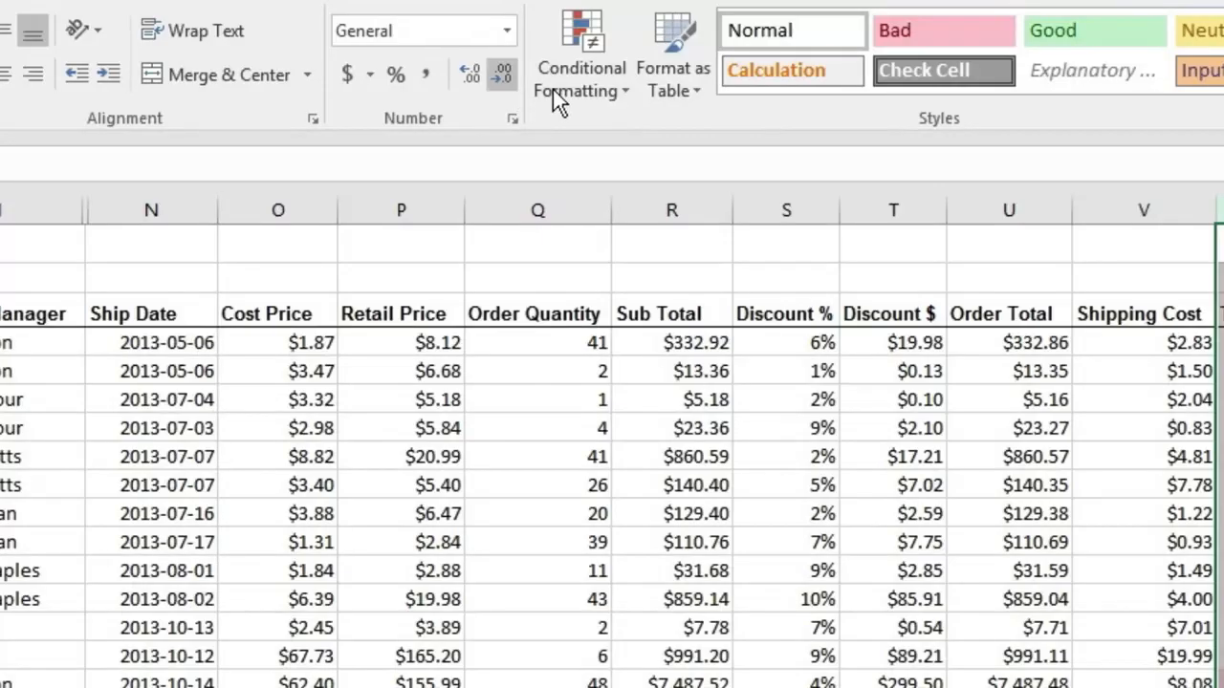
Step: Clear the color scale rule from the selected Total column (W) cells
{"action": "left_click", "coordinate": [569, 81]}
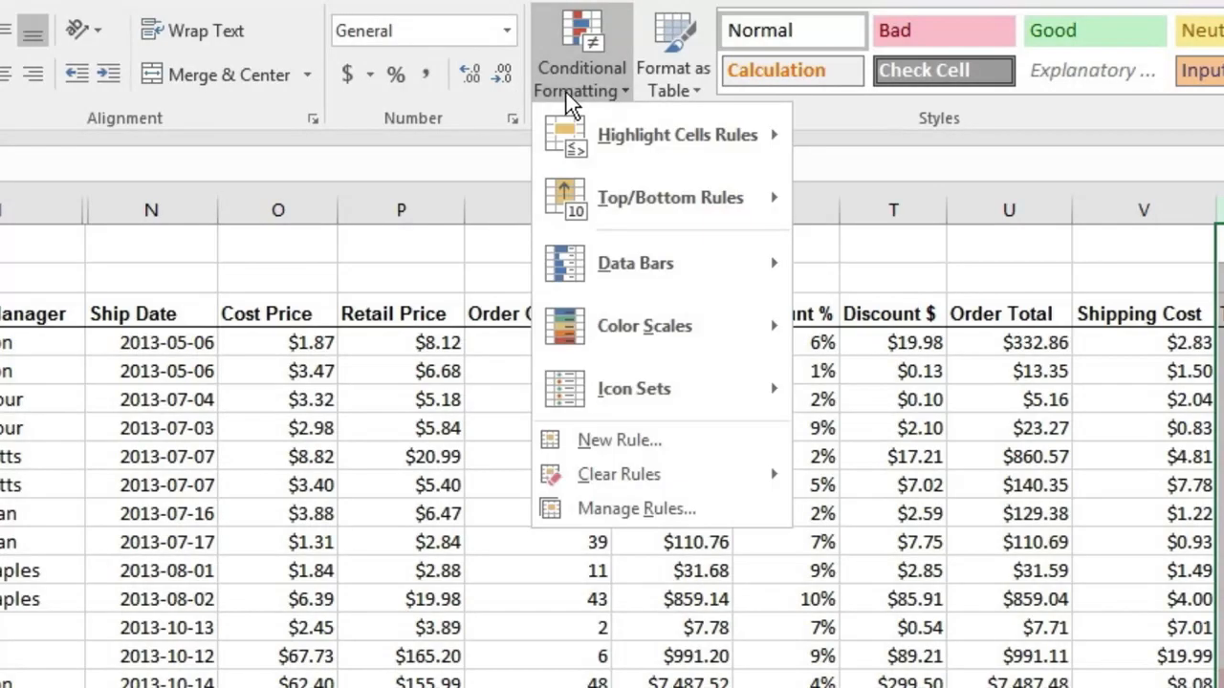
{"action": "mouse_move", "coordinate": [679, 478]}
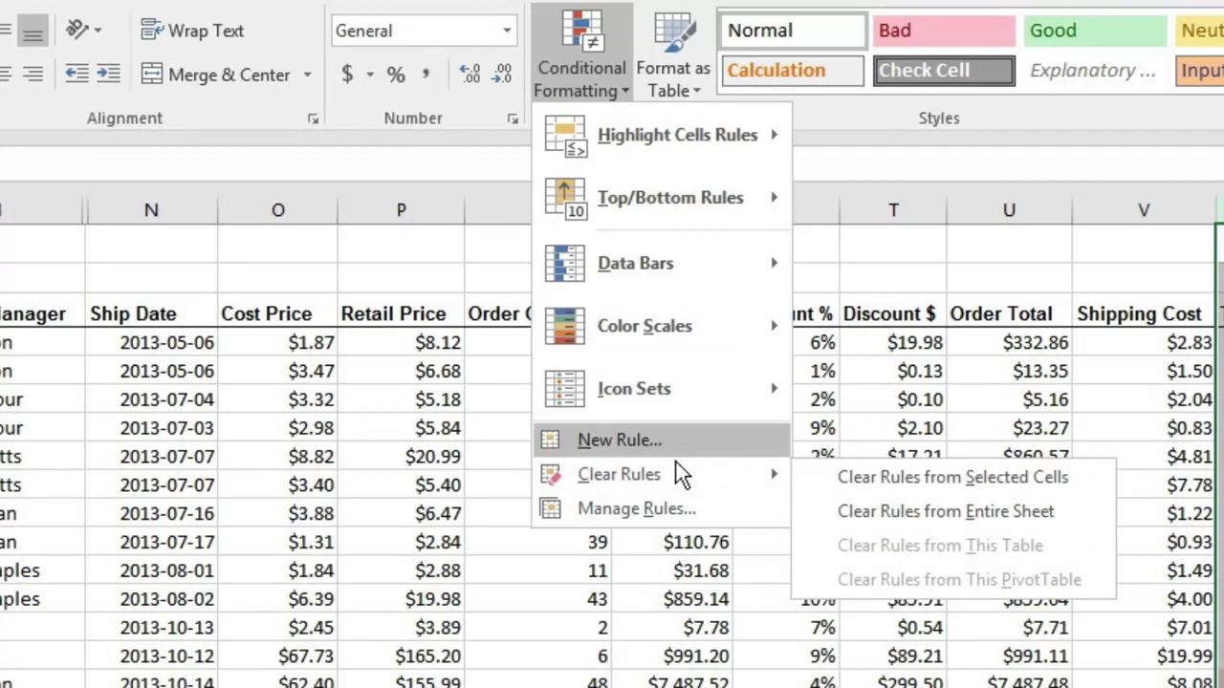
{"action": "left_click", "coordinate": [880, 484]}
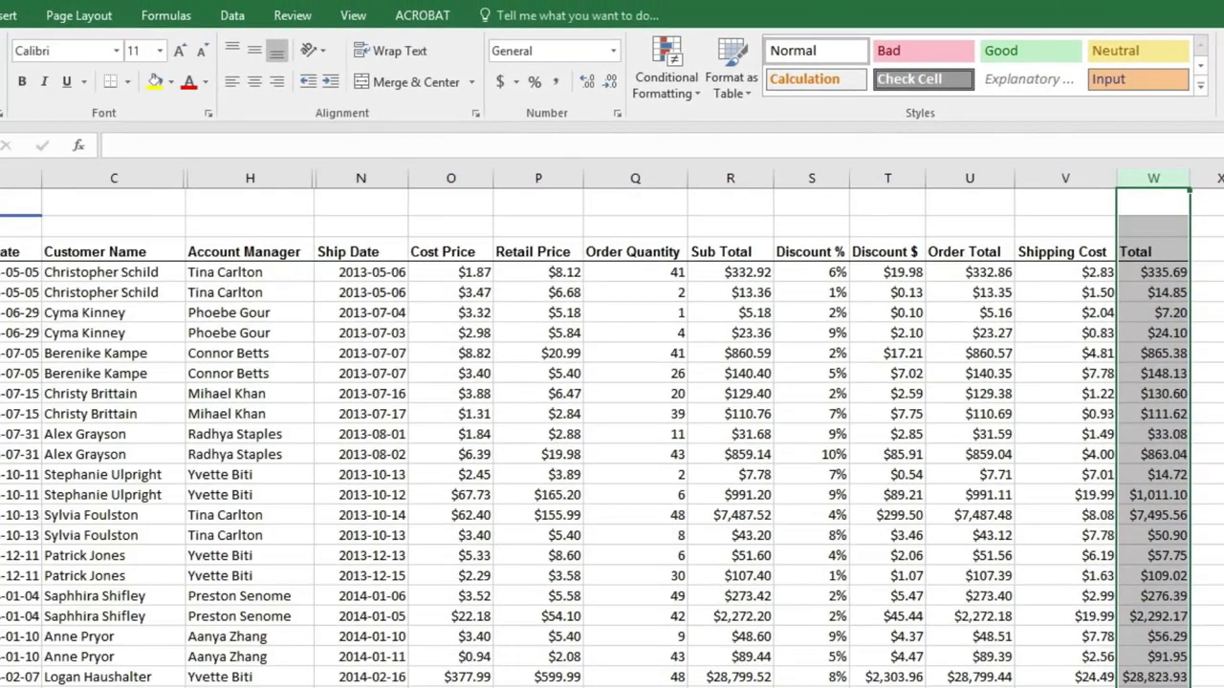
Step: Apply the four-bar Ratings icon set to the Total column (W), then widen the column slightly so the large totals fit beside the icons
{"action": "left_click", "coordinate": [662, 91]}
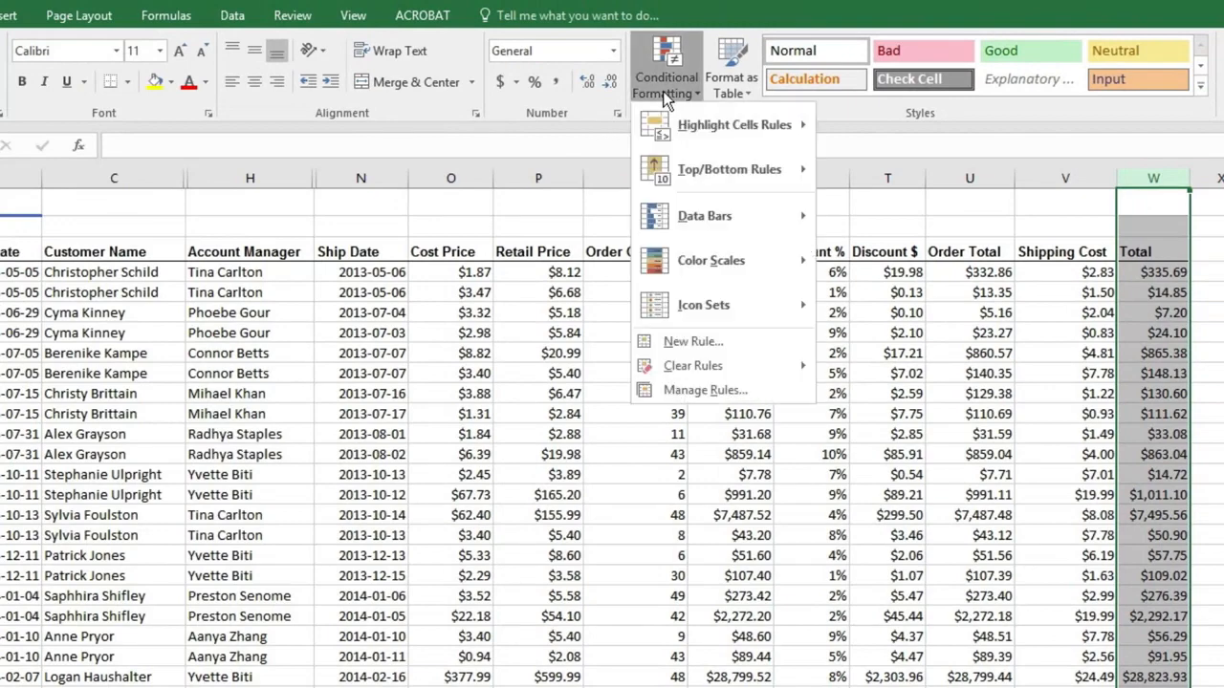
{"action": "mouse_move", "coordinate": [729, 319]}
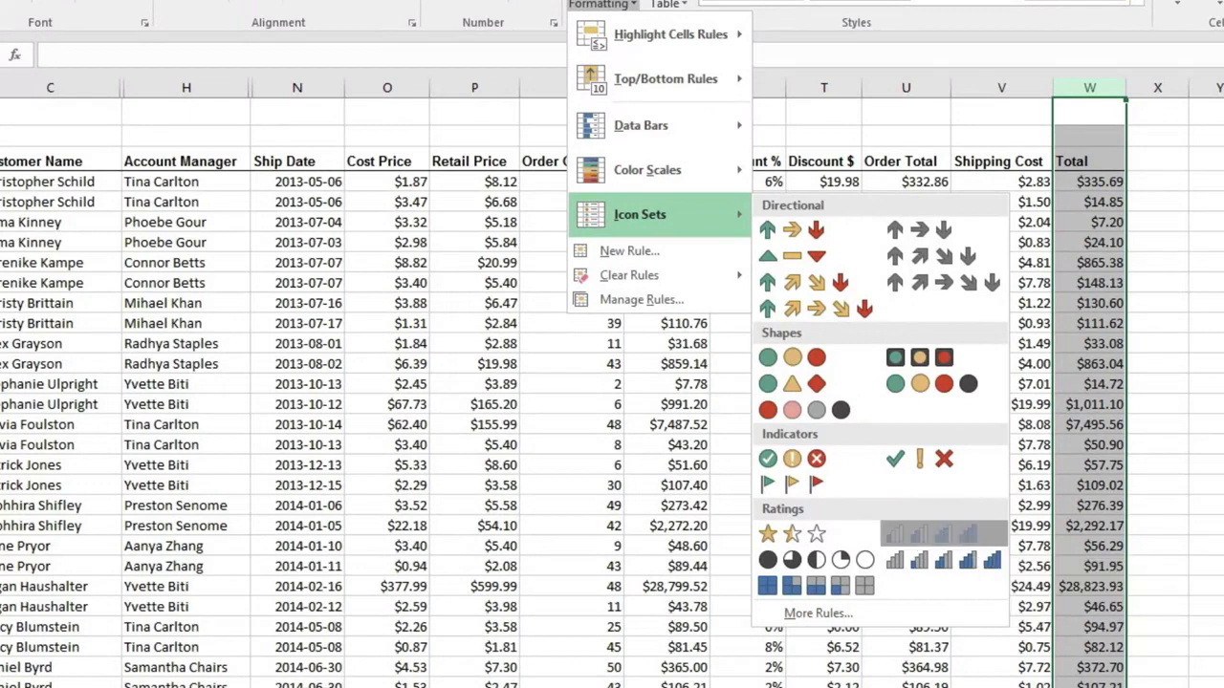
{"action": "left_click", "coordinate": [916, 539]}
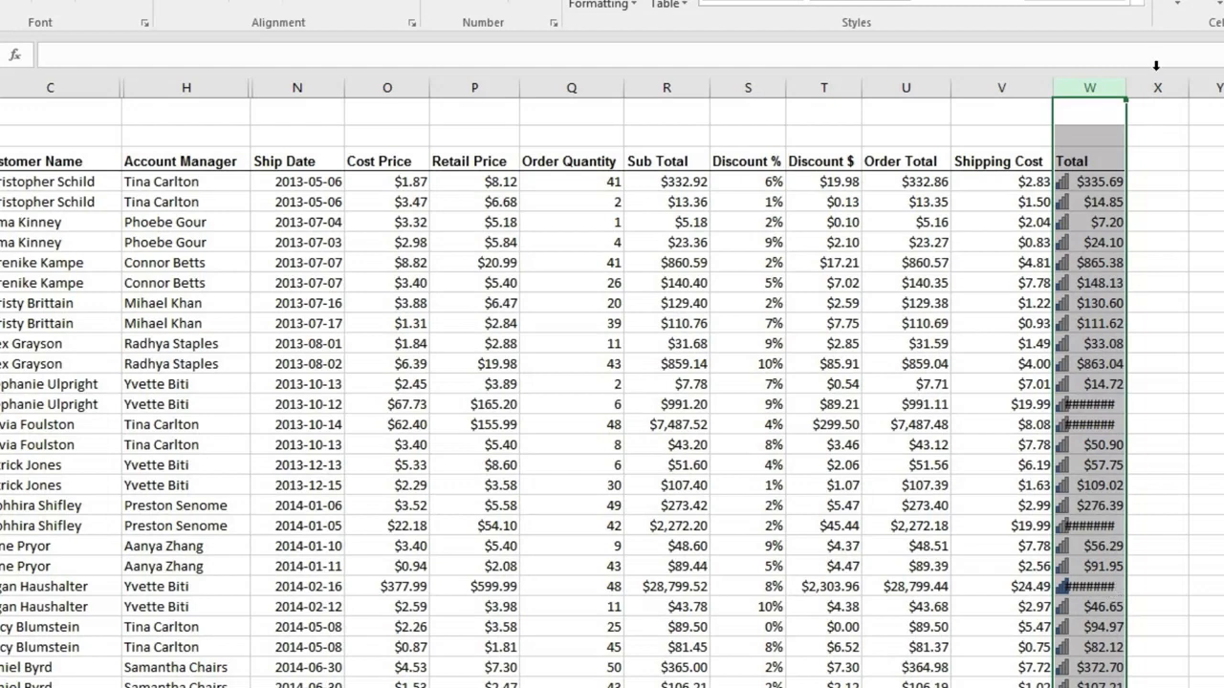
{"action": "left_click_drag", "start_coordinate": [1126, 84], "coordinate": [1141, 84]}
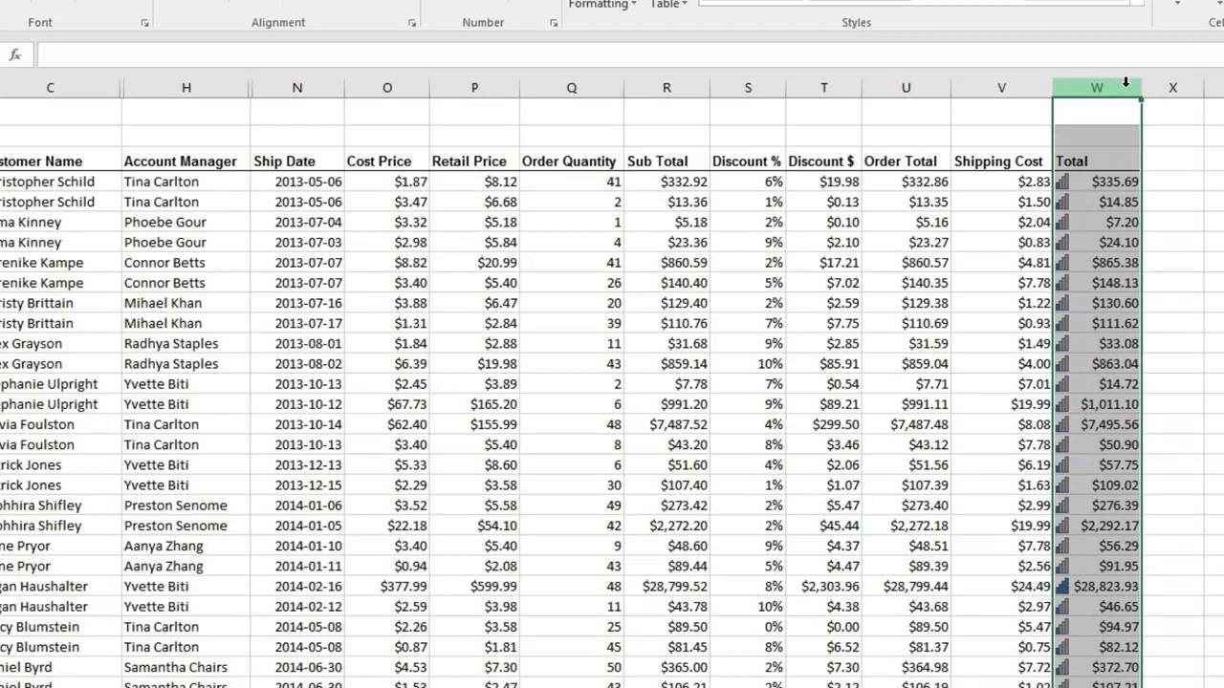
{"action": "left_click", "coordinate": [1115, 586]}
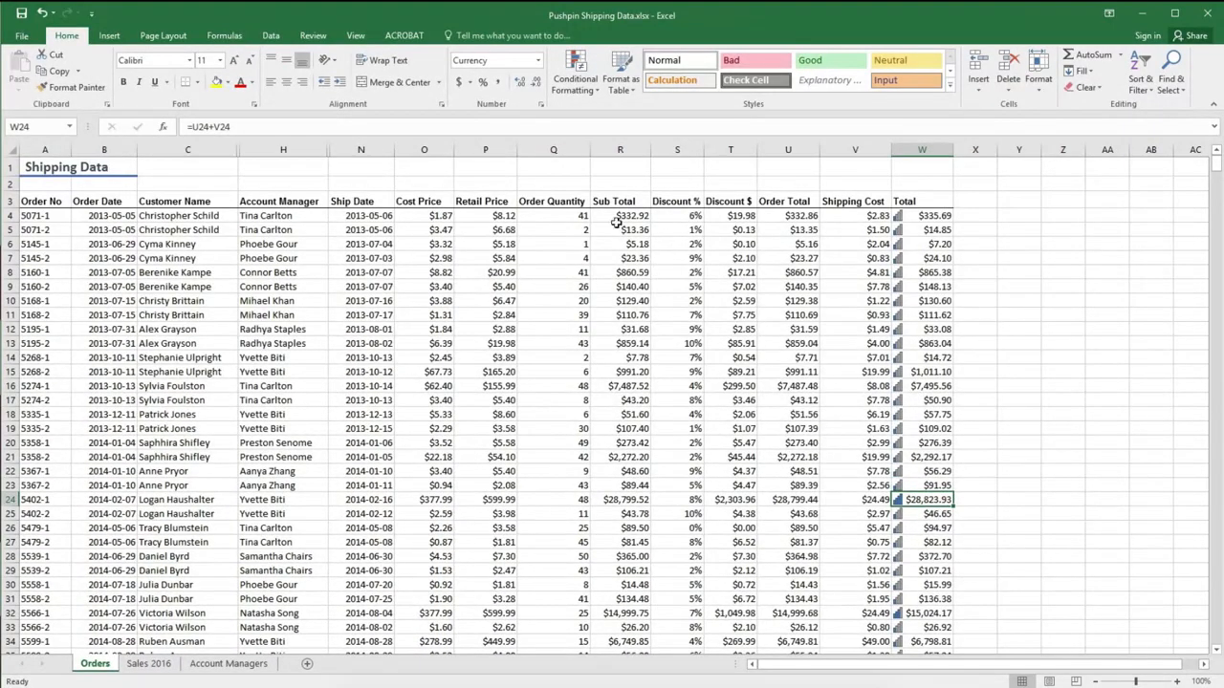
{"action": "left_click", "coordinate": [579, 83]}
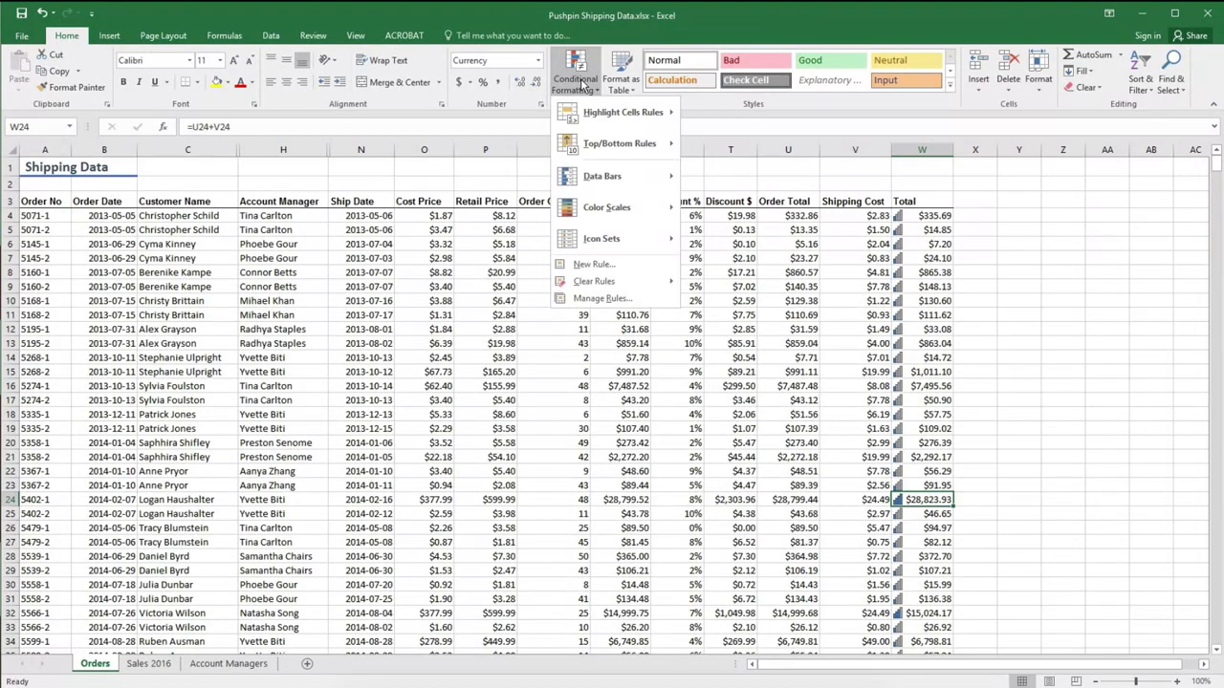
{"action": "mouse_move", "coordinate": [622, 193]}
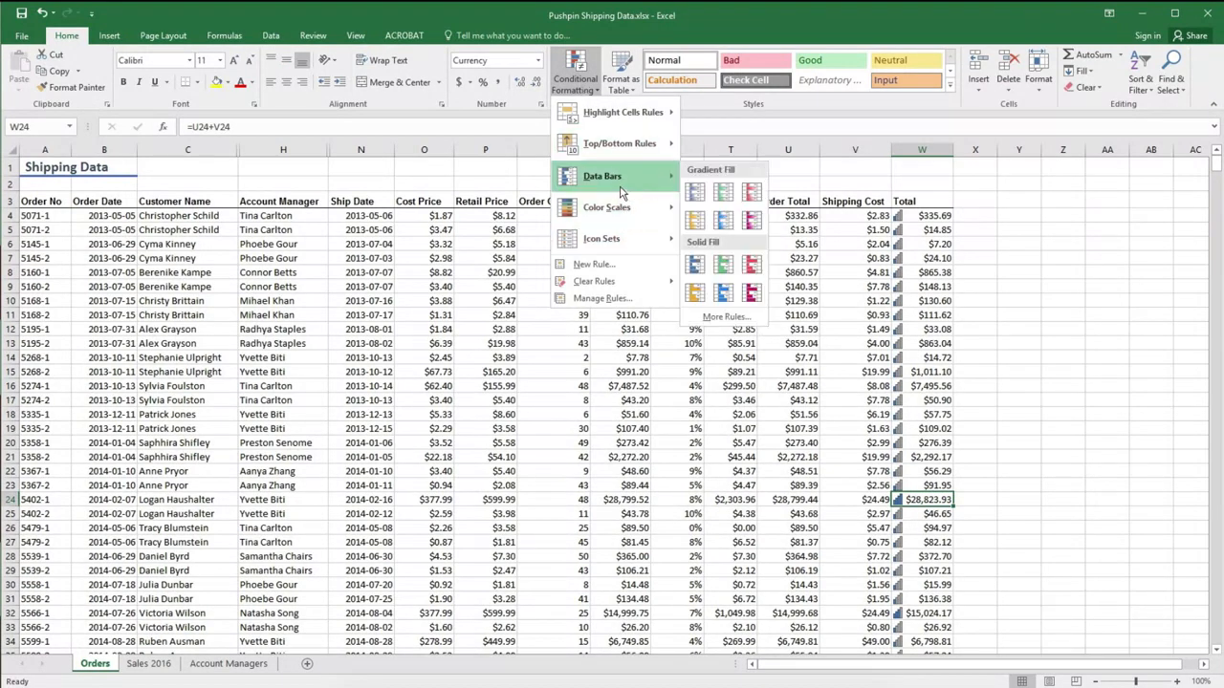
{"action": "mouse_move", "coordinate": [617, 242]}
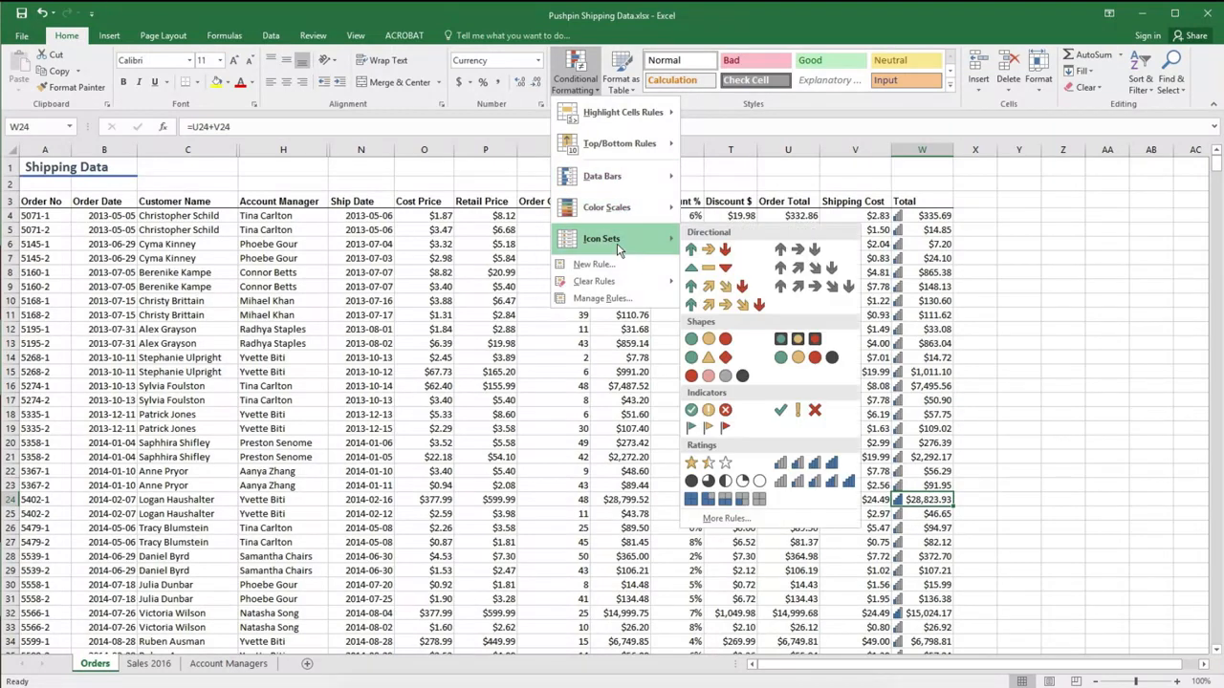